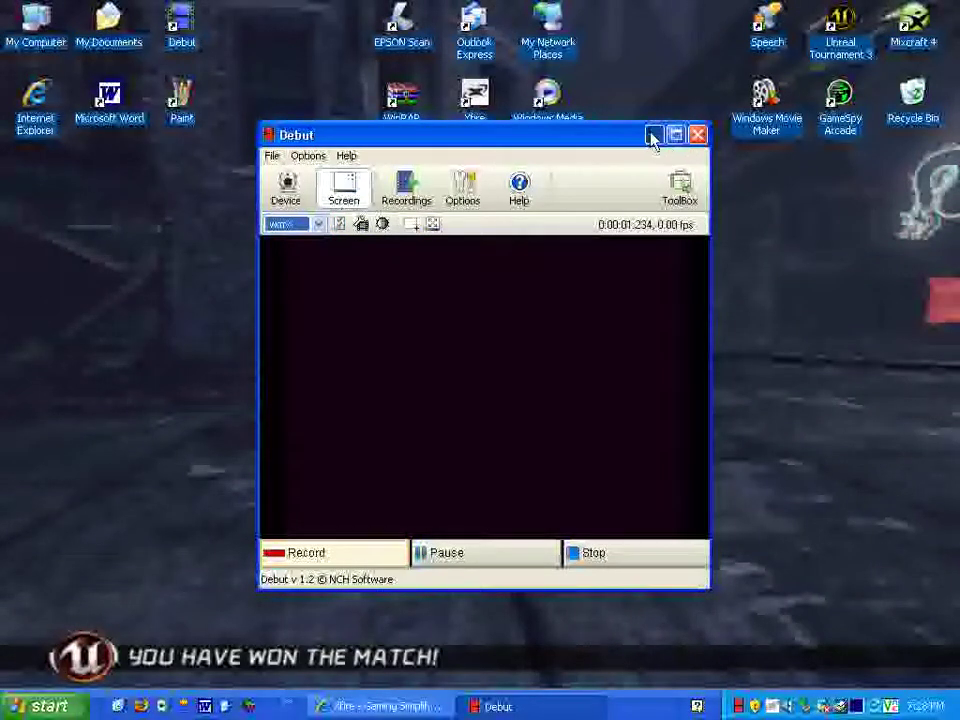
Minimize Debut Video Capture and bring forward the Internet Explorer window showing the Xfire homepage.
left_click(652, 136)
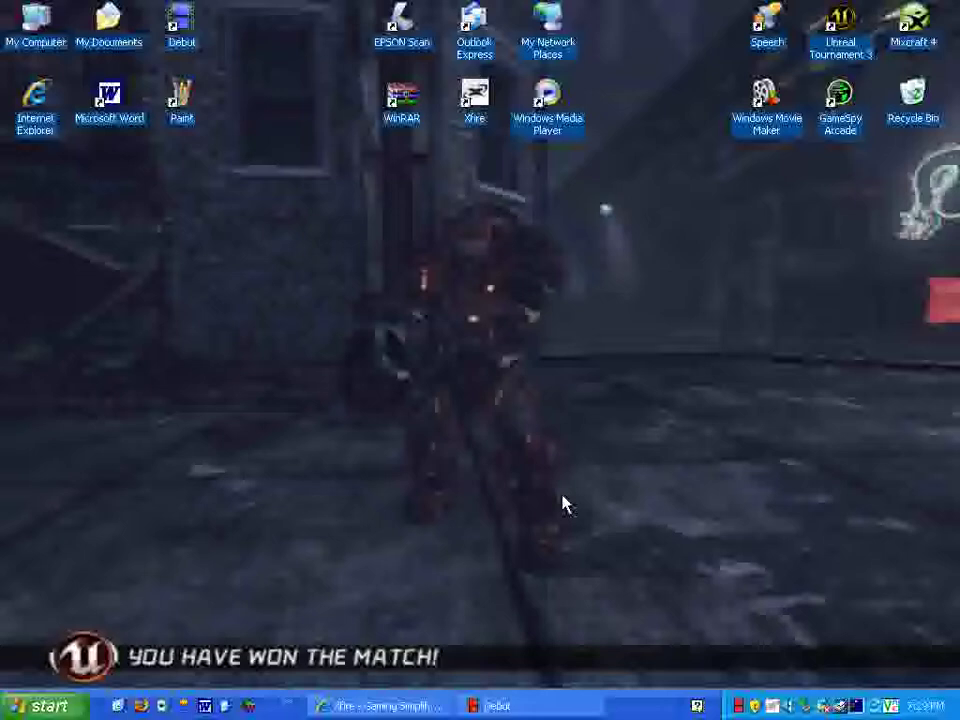
left_click(380, 706)
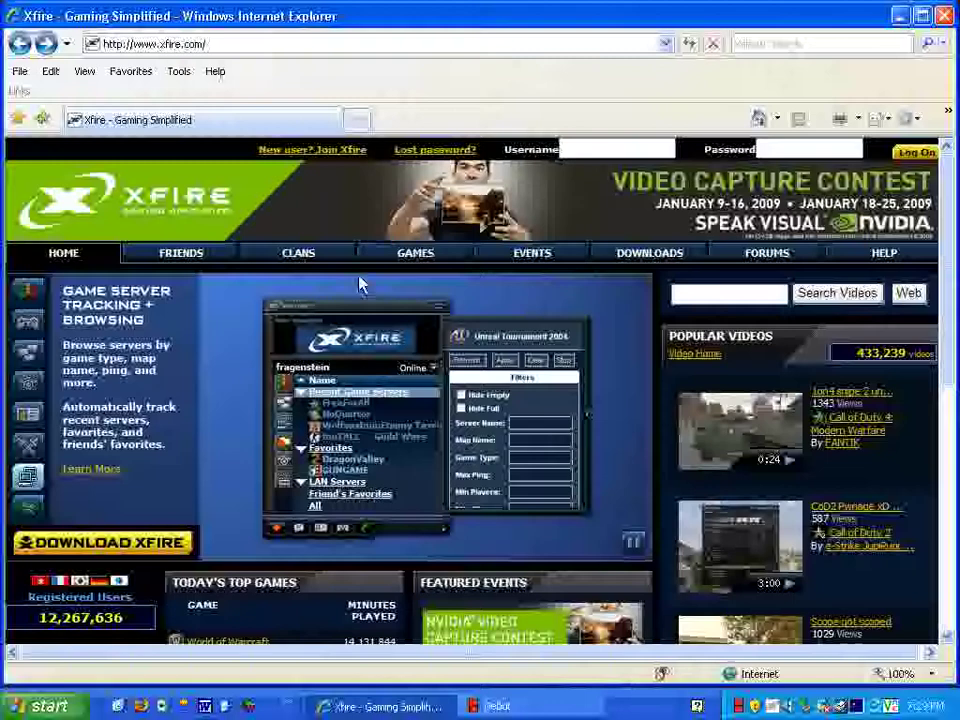
Go to the Download Xfire page and dismiss the Information Bar security notice.
left_click(146, 551)
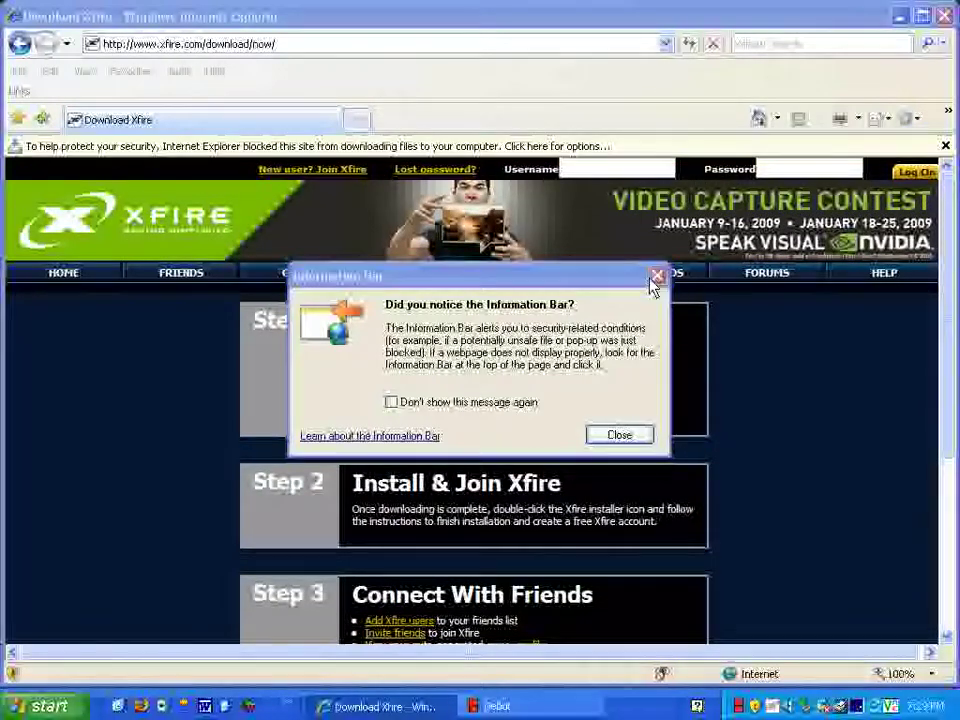
left_click(657, 275)
left_click(945, 147)
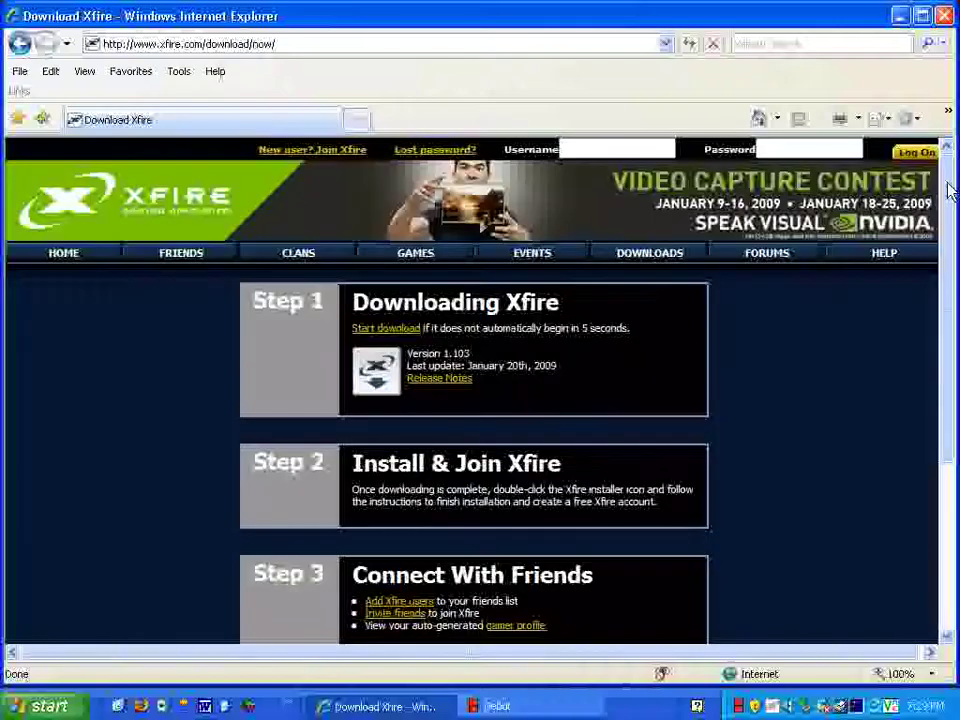
Scroll down to the download page's System Requirements, then close Internet Explorer.
left_click_drag(949, 189, 955, 322)
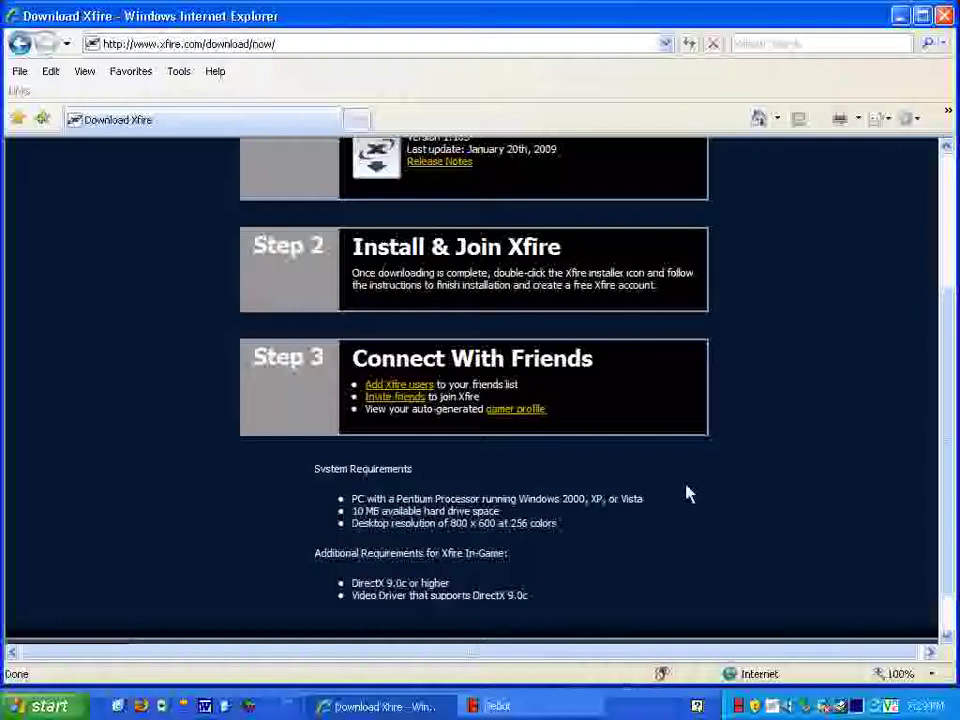
left_click(946, 18)
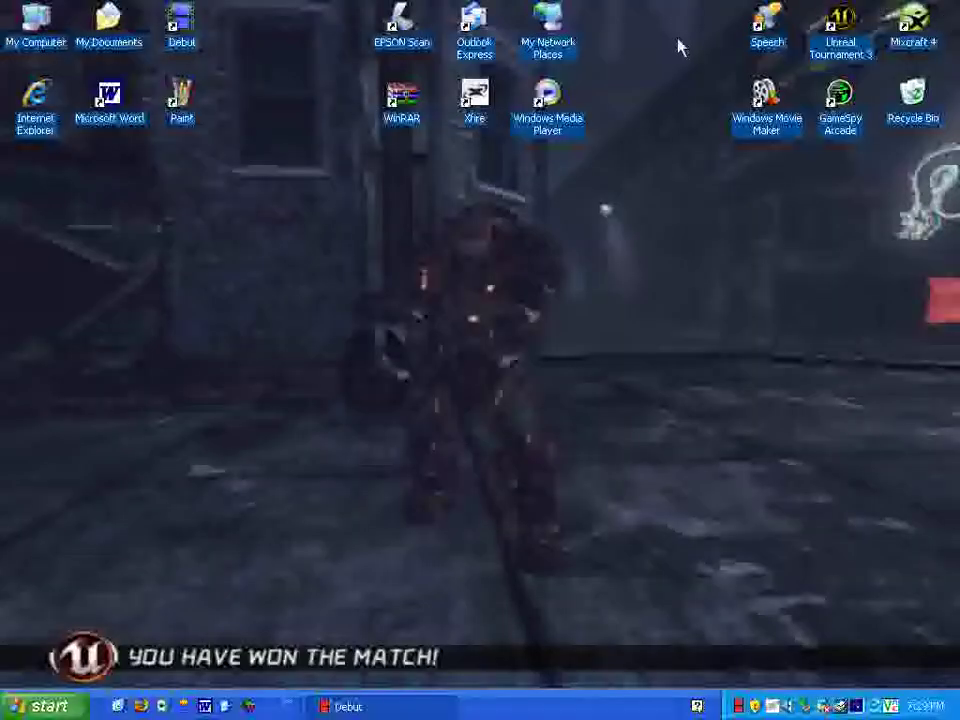
Launch the Xfire client from its desktop shortcut.
double_click(476, 100)
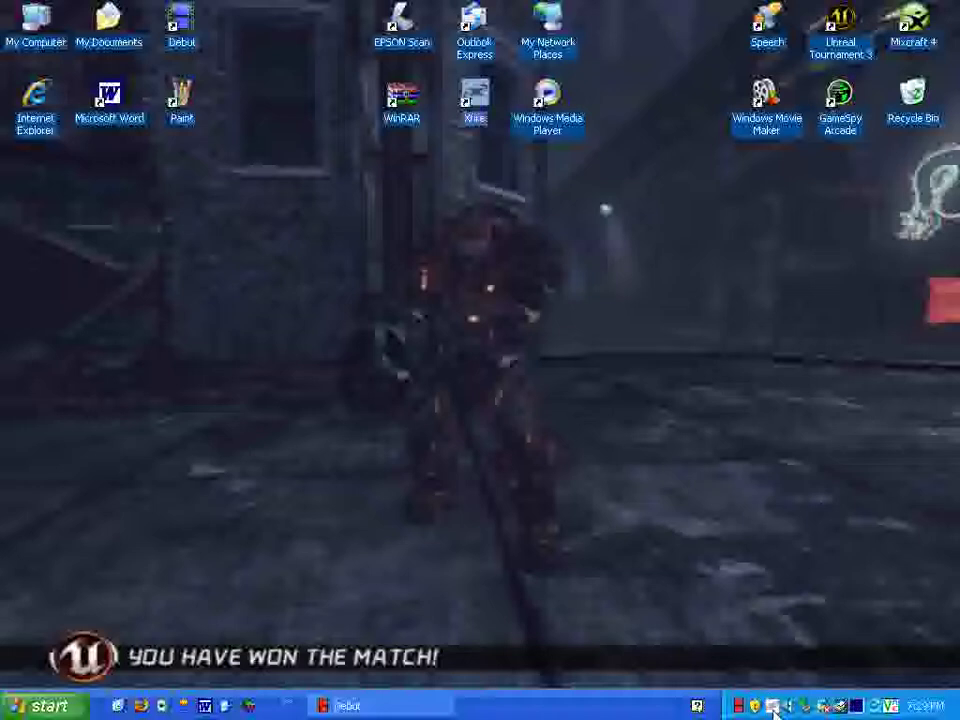
double_click(478, 116)
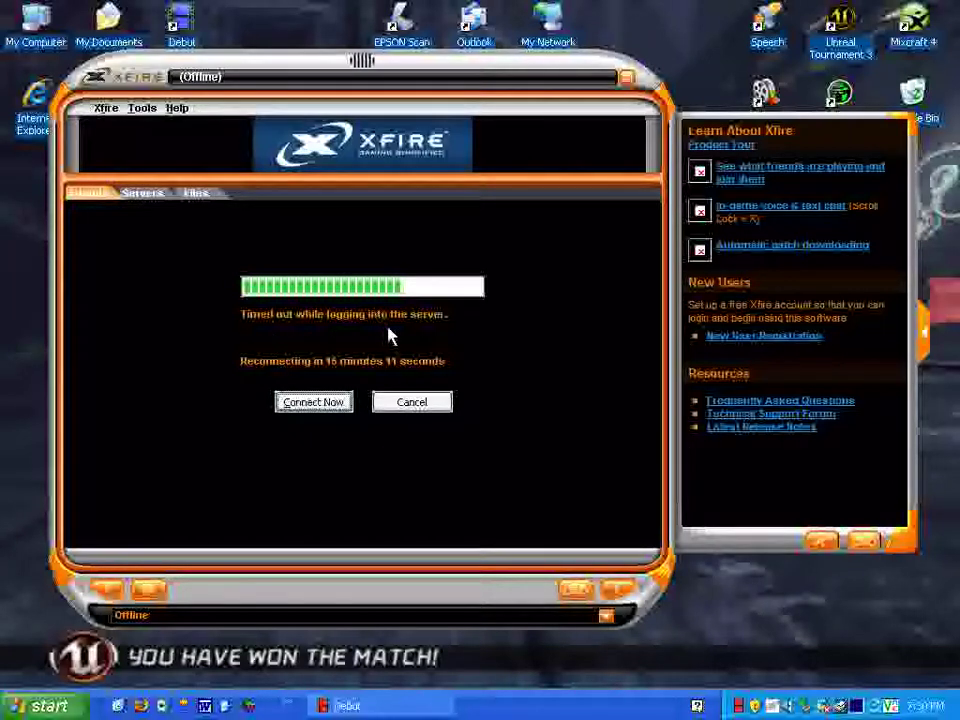
Connect to Xfire immediately, then log off through the Xfire menu.
left_click(340, 401)
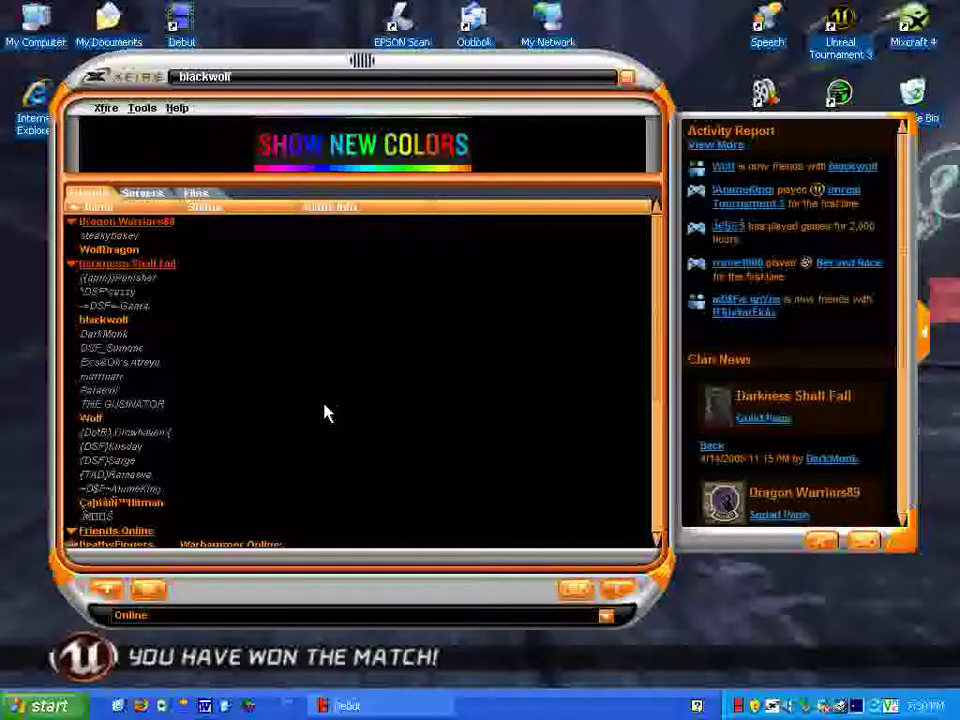
left_click(105, 108)
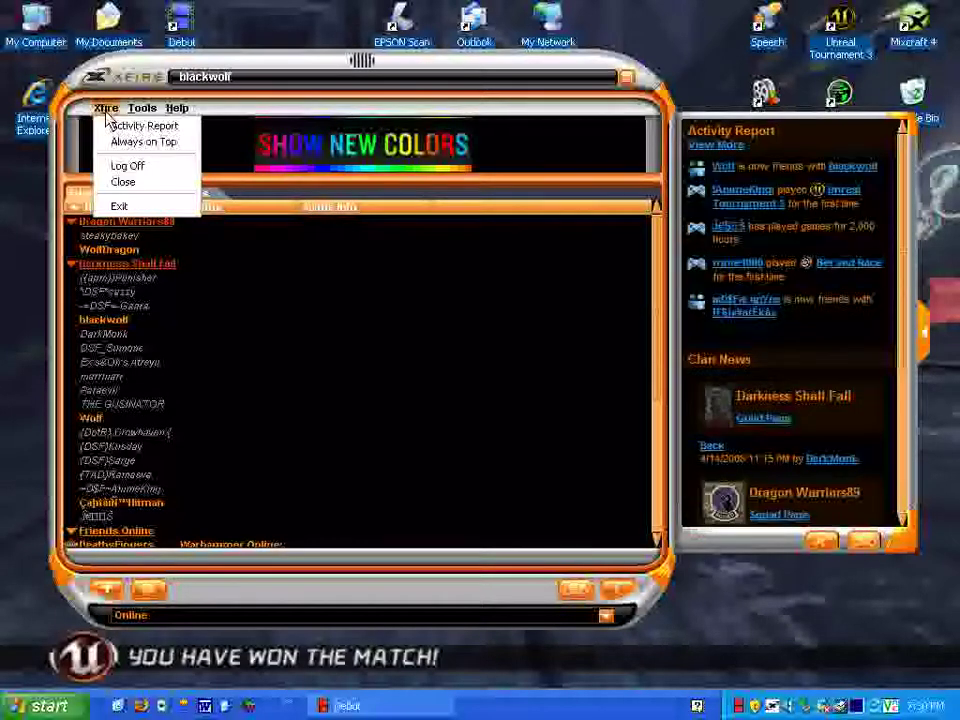
left_click(150, 183)
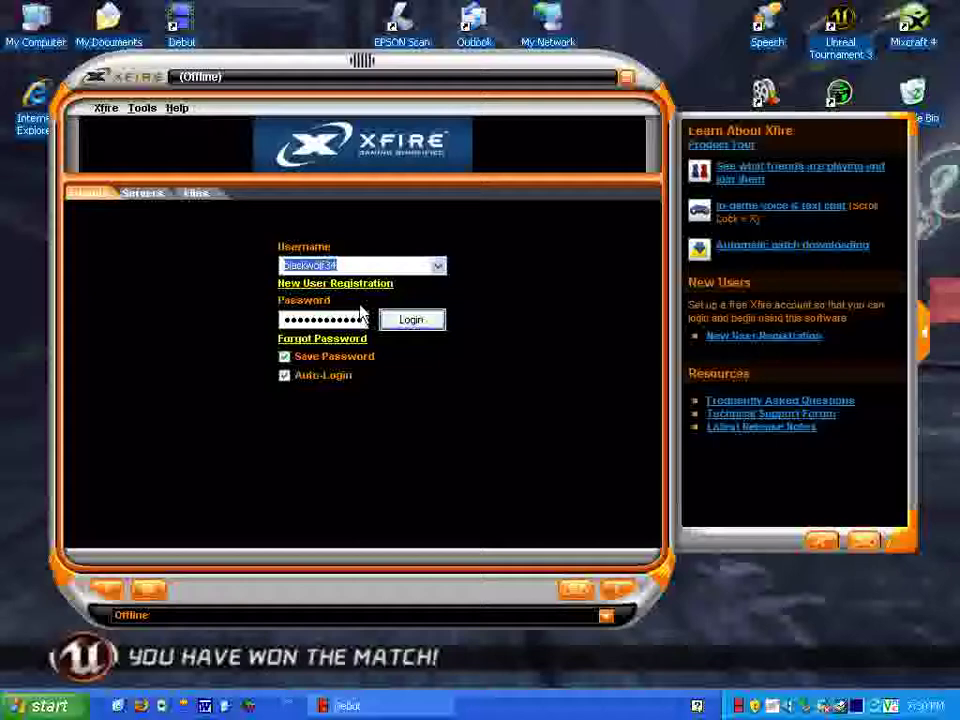
Log back in with the saved account details and scroll through the friends list.
left_click(410, 320)
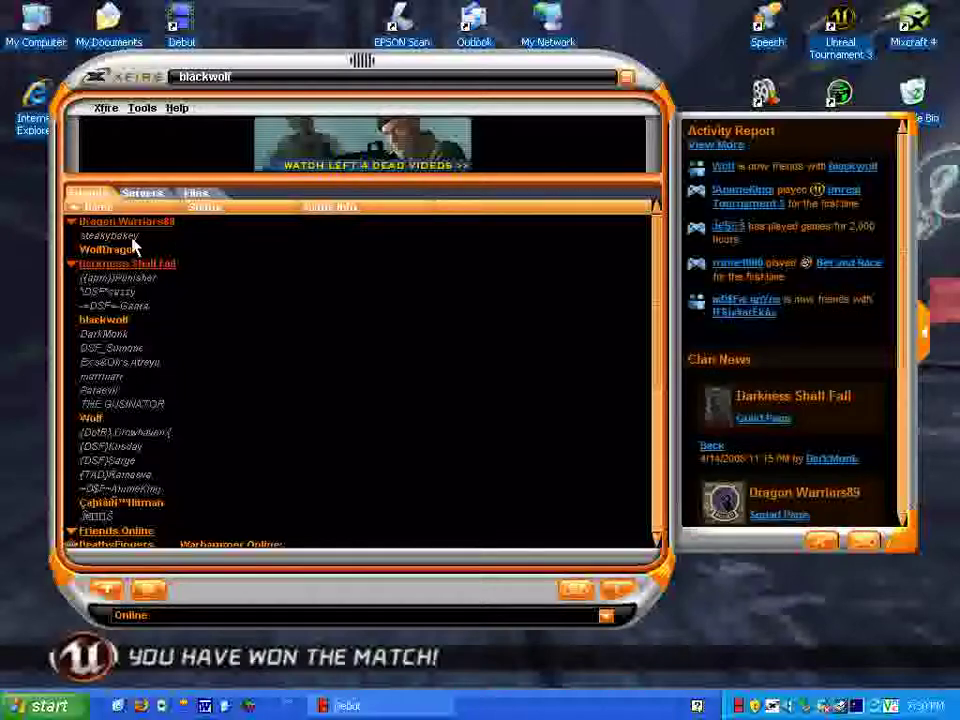
scroll(170, 393, "down", 5)
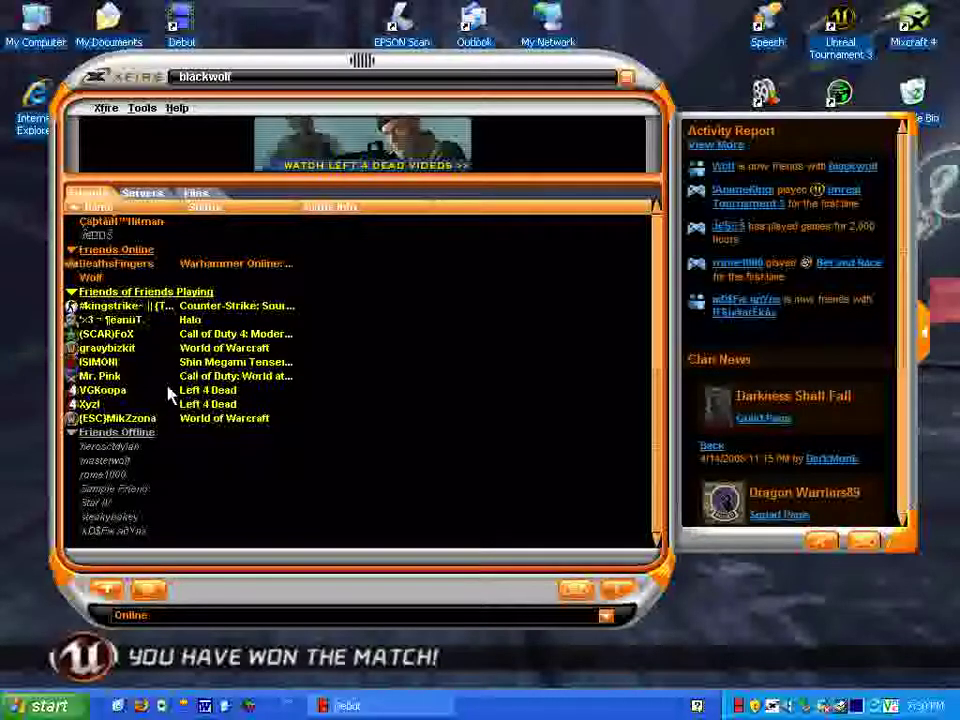
scroll(251, 281, "up", 4)
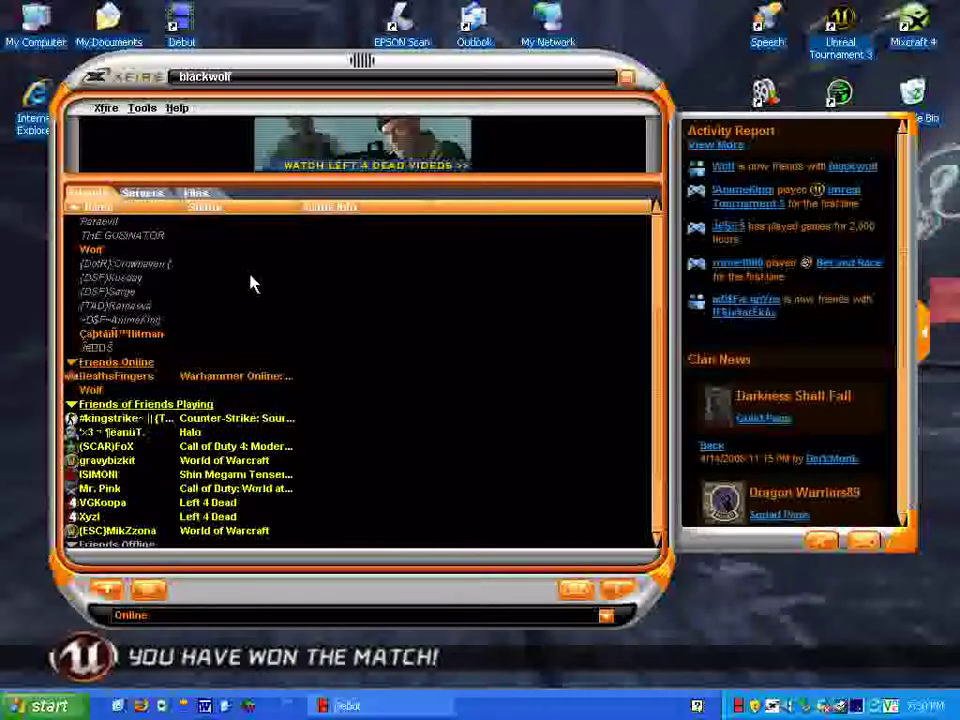
scroll(251, 281, "up", 3)
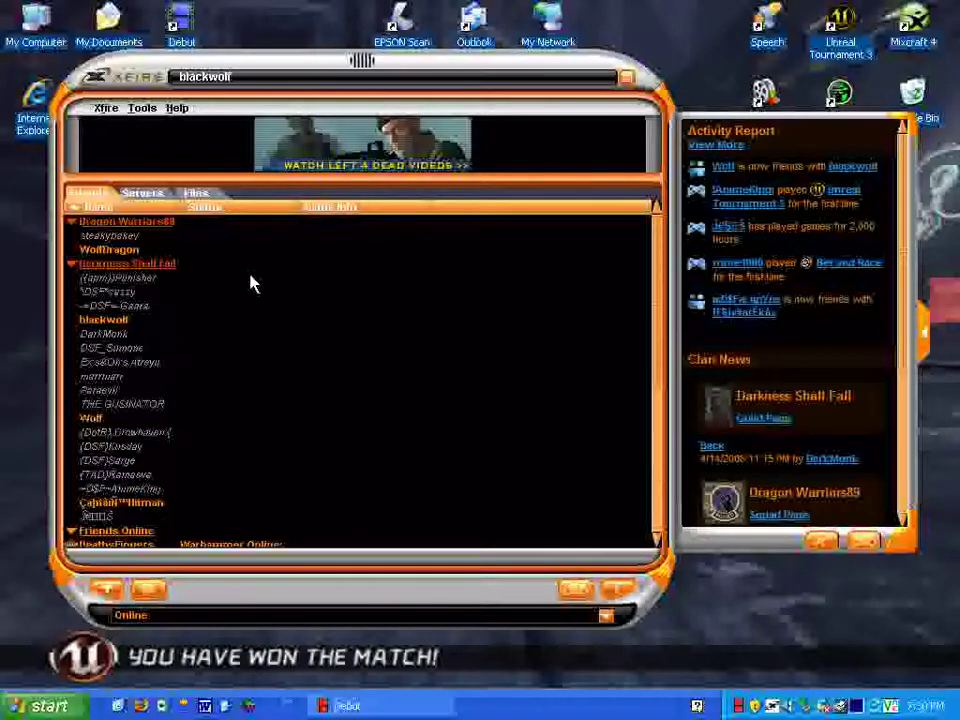
Browse the Servers and Files views, then return to the Friends list.
left_click(150, 195)
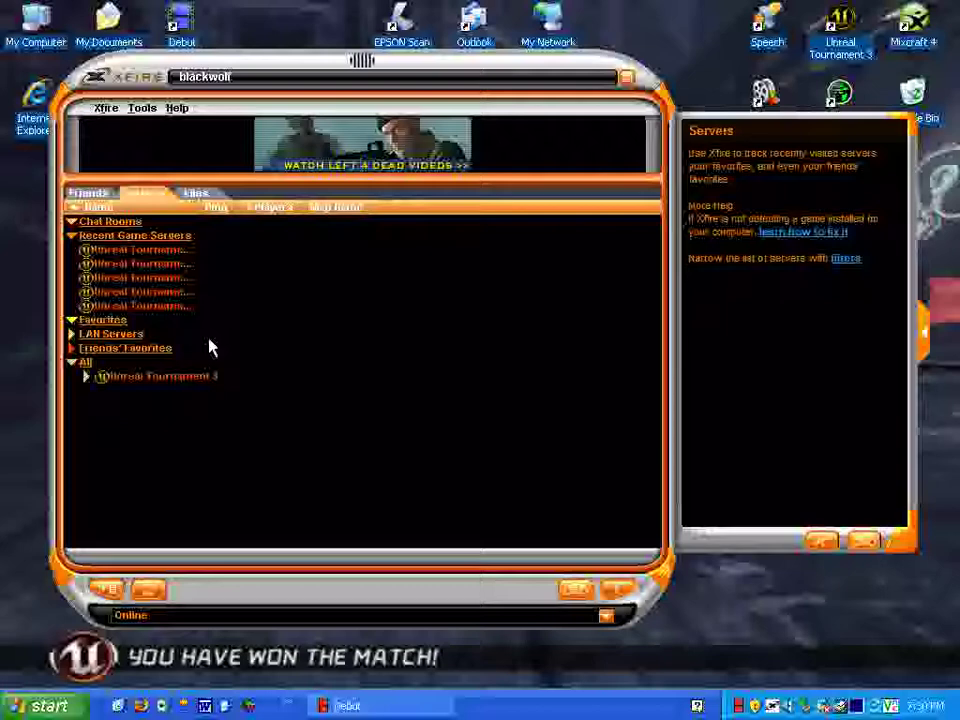
left_click(195, 192)
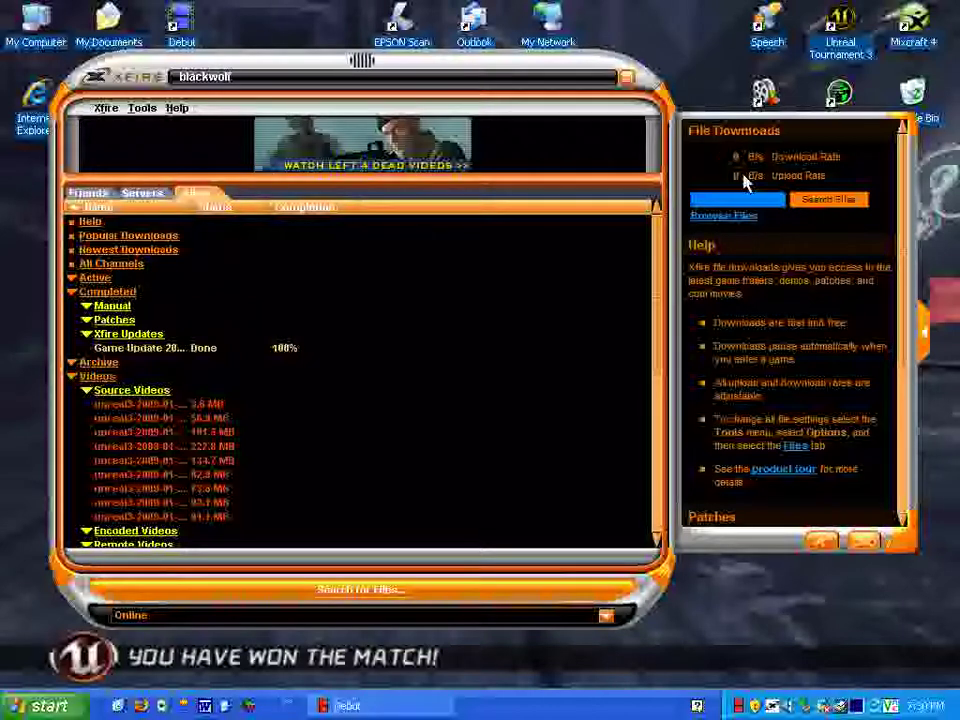
left_click(90, 193)
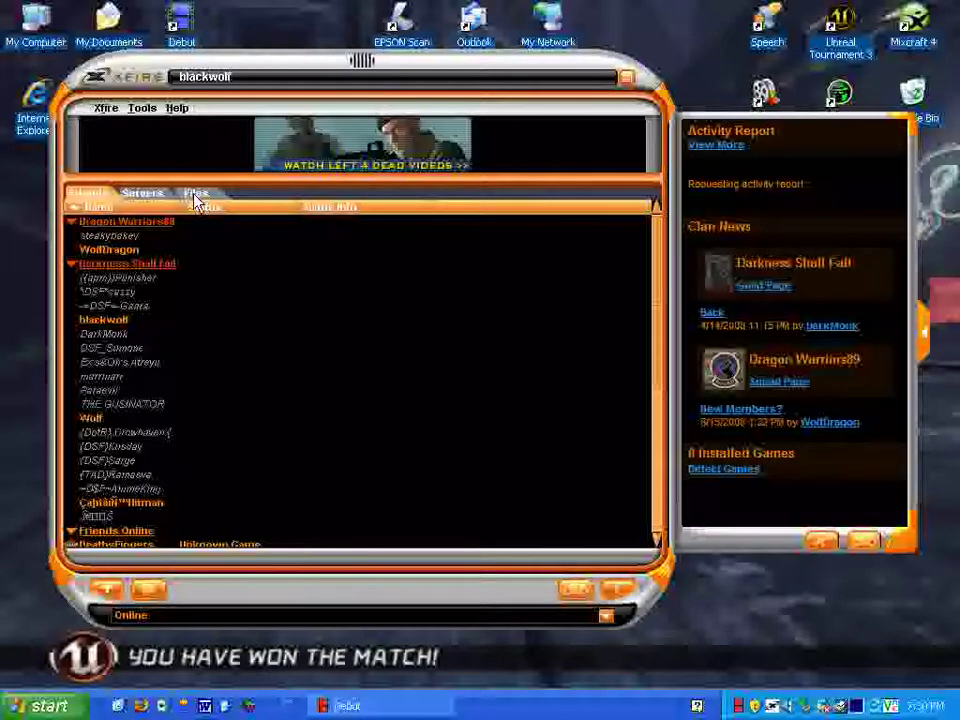
Look through the Xfire and Tools menus, then display a clan member's profile in the side panel.
left_click(105, 108)
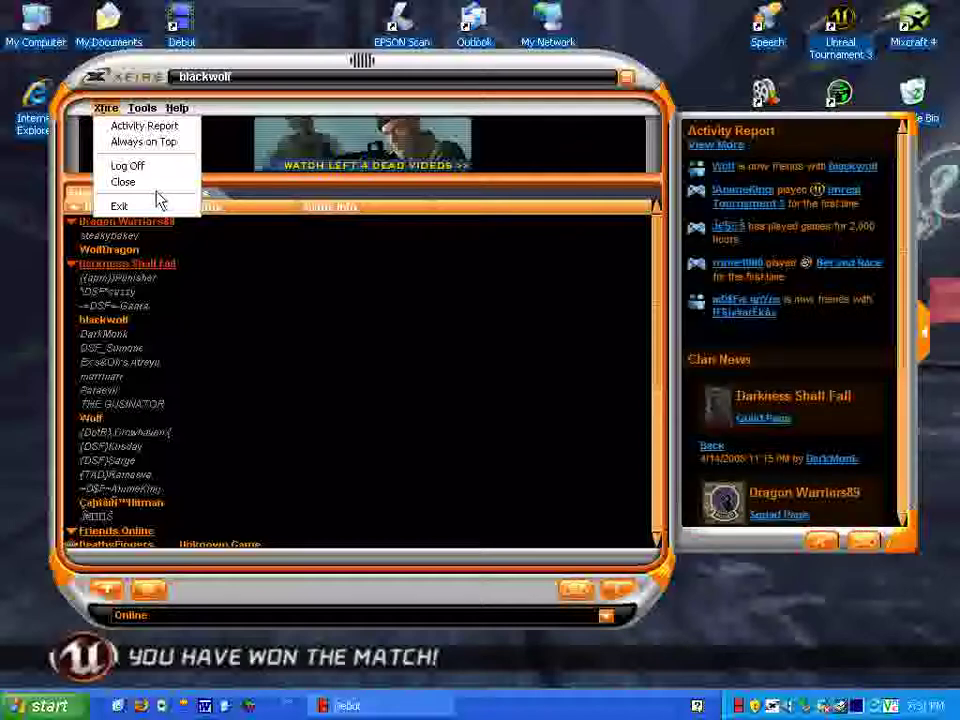
mouse_move(140, 117)
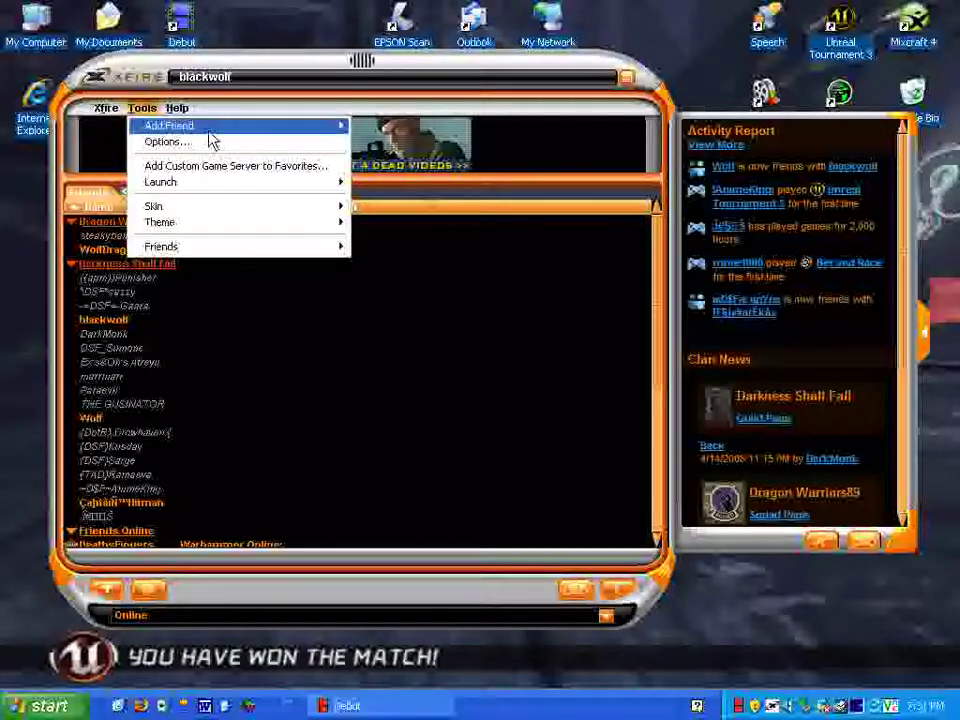
mouse_move(230, 126)
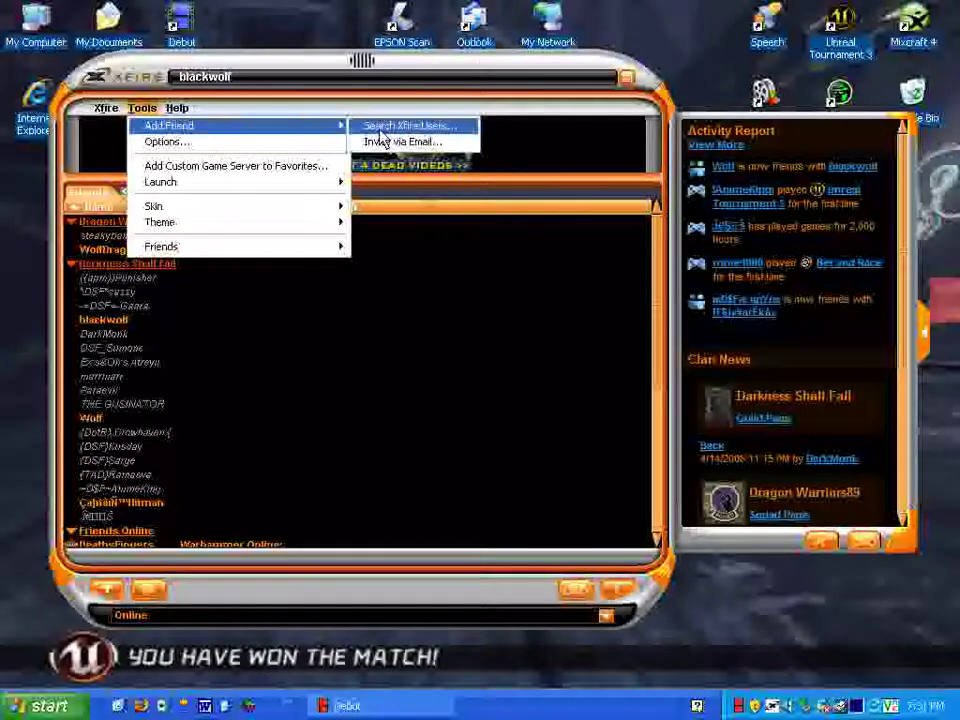
left_click(392, 447)
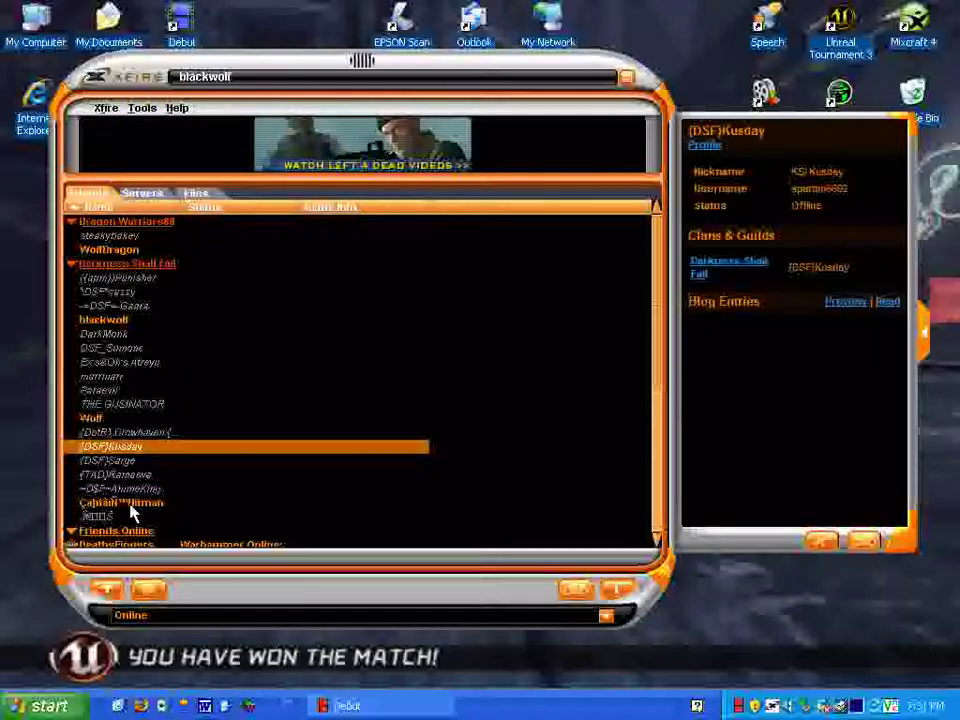
left_click(133, 505)
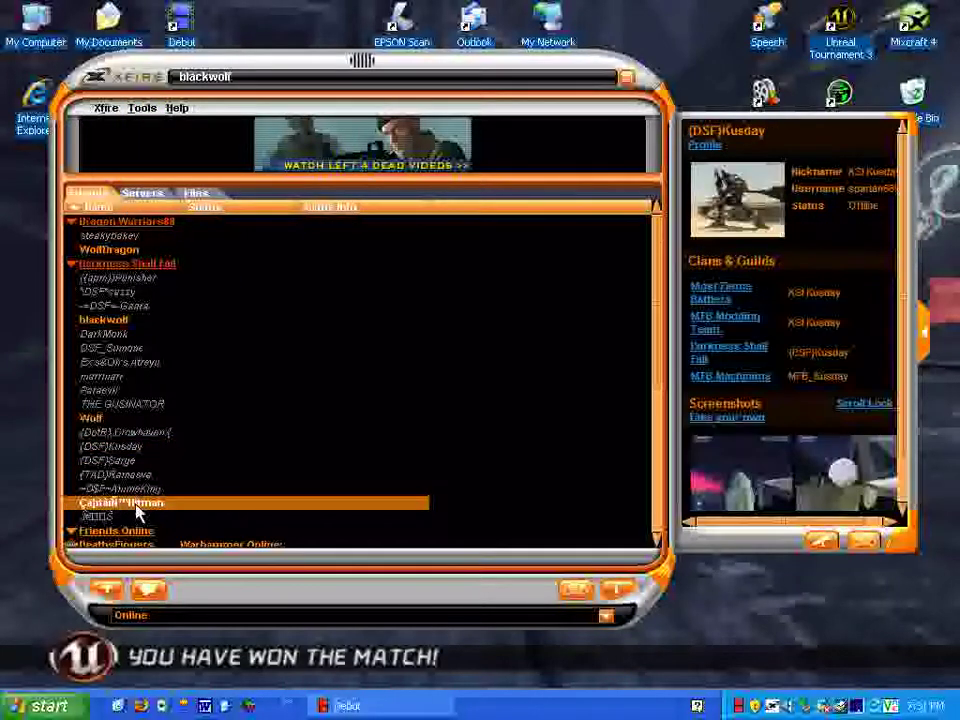
Add a clan member as a friend, send the invitation, and dismiss the success notice.
right_click(137, 507)
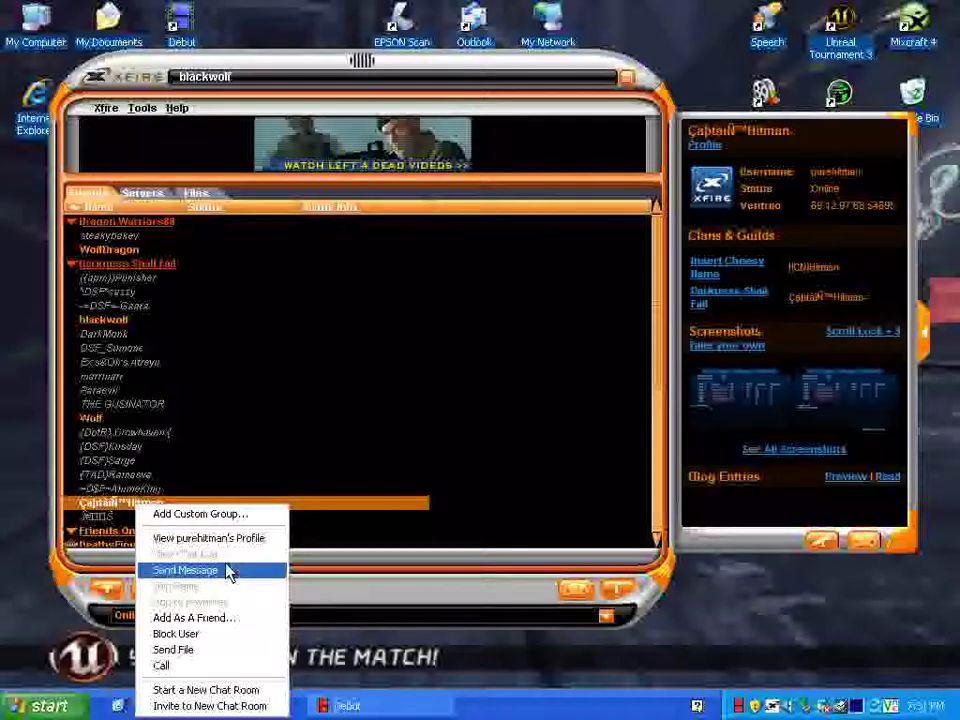
left_click(237, 632)
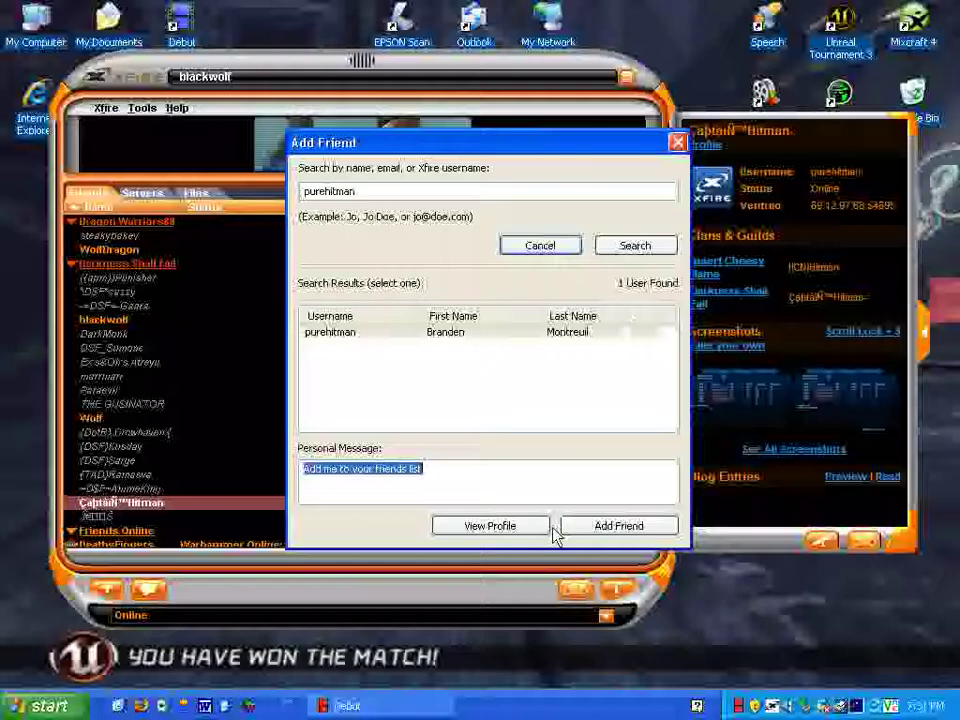
left_click(610, 529)
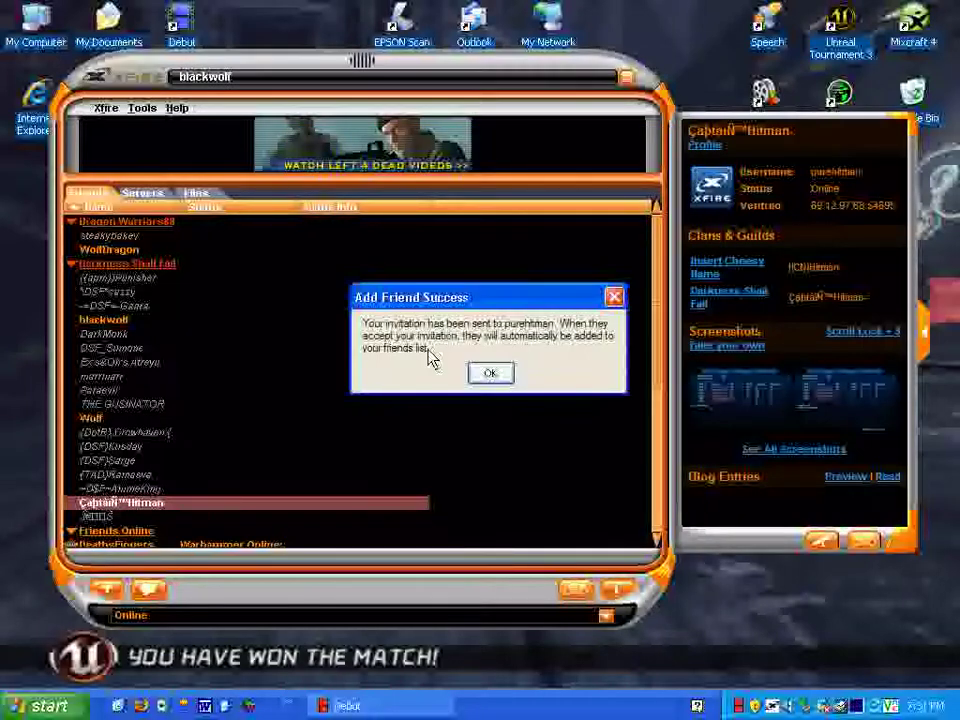
left_click(500, 374)
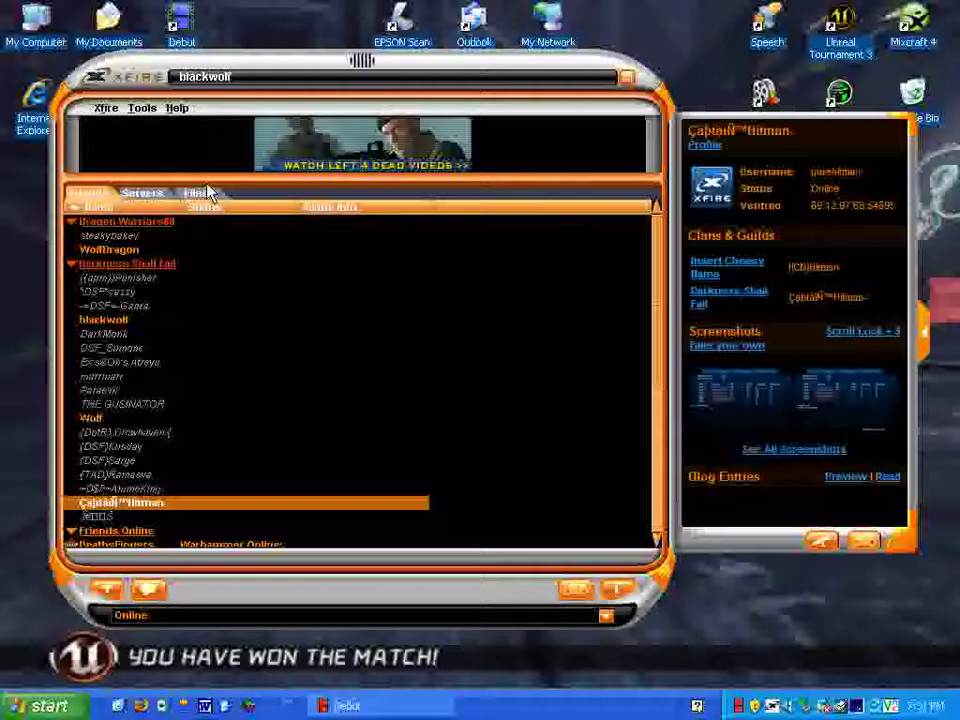
left_click(142, 108)
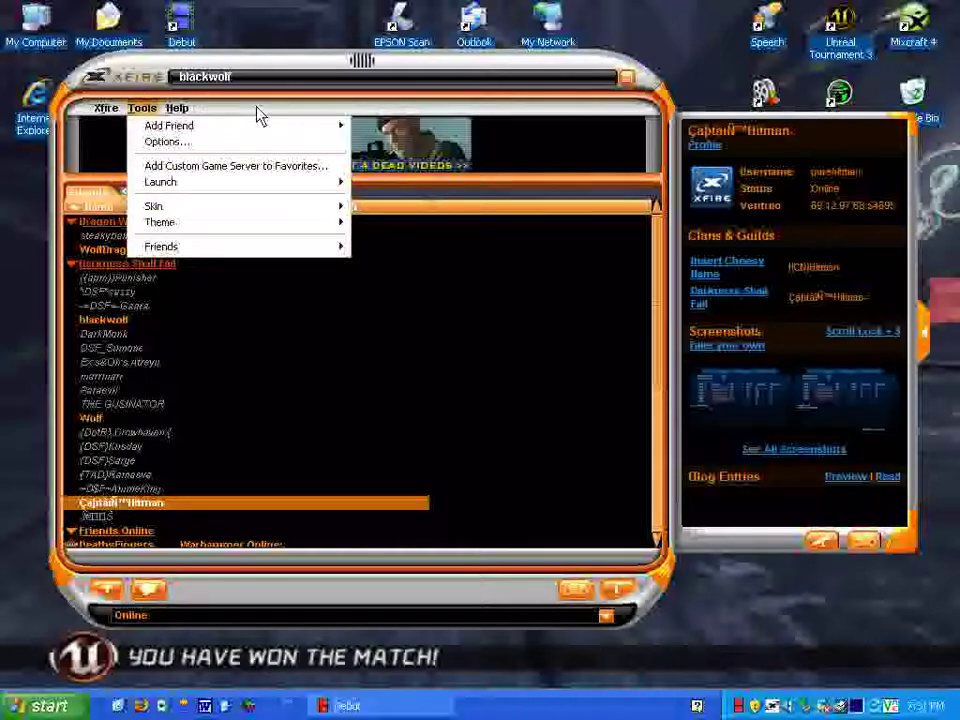
Change the Xfire theme from Orange Peel to Ruby Red.
mouse_move(286, 208)
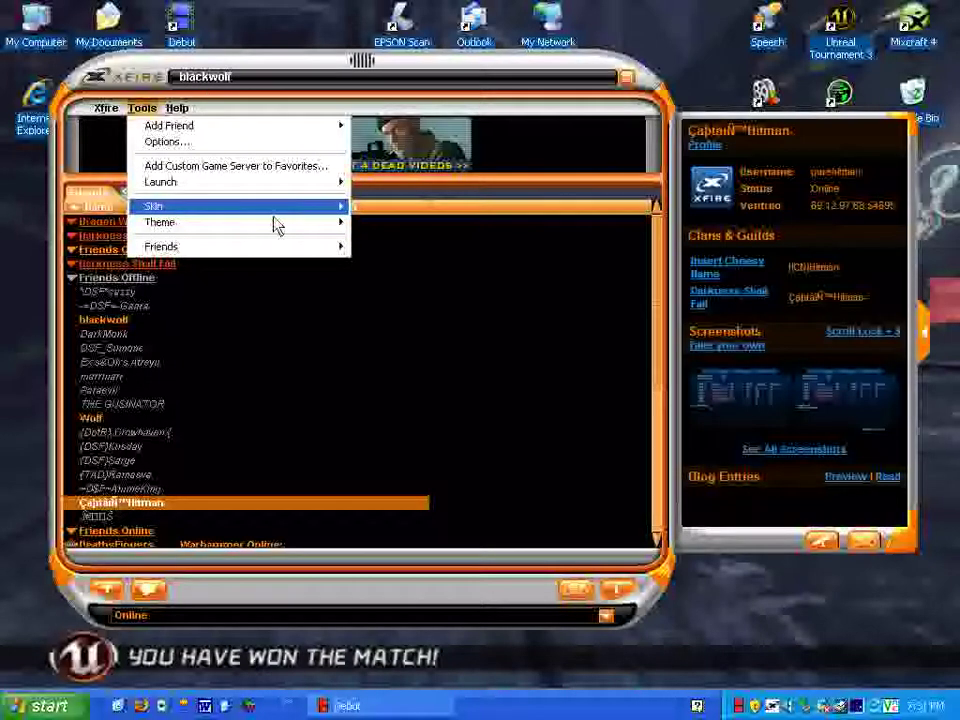
mouse_move(318, 226)
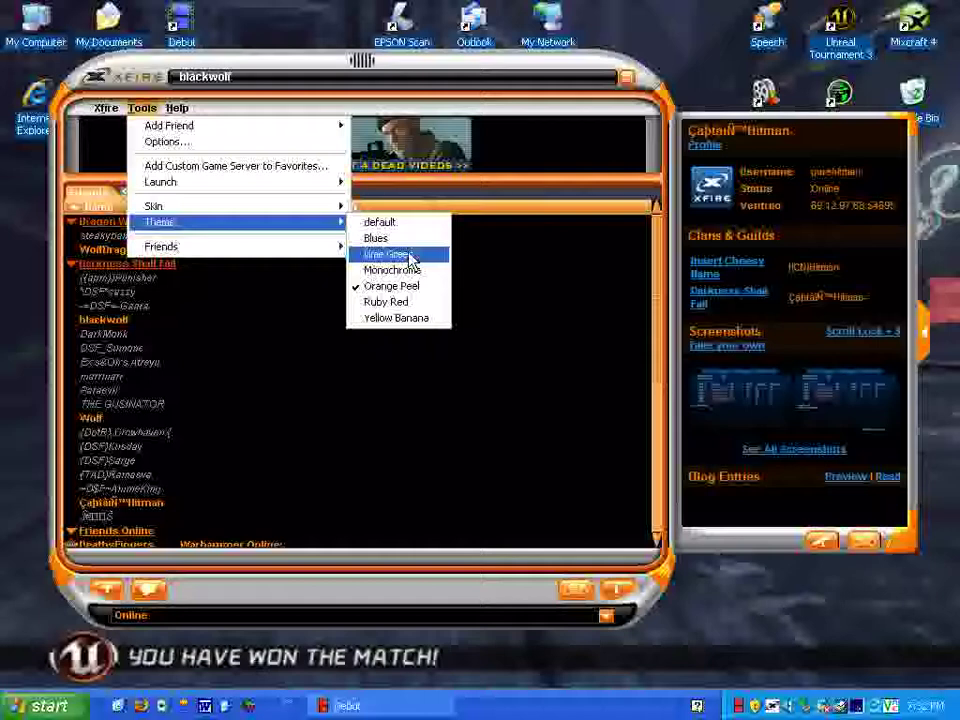
left_click(438, 310)
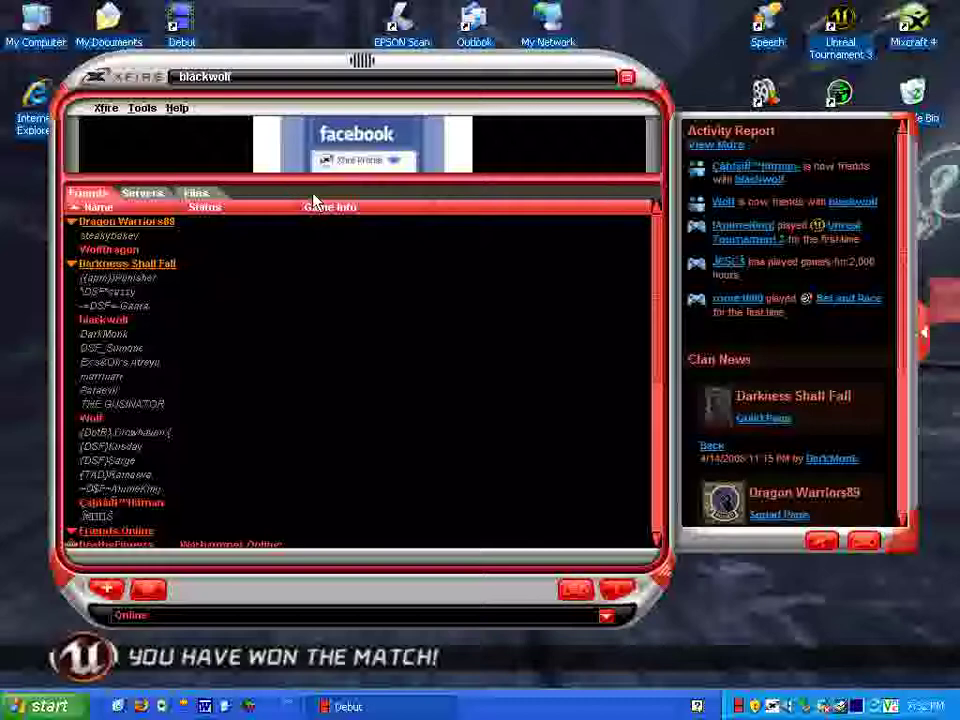
Choose View Profile on your own friends-list entry to show your profile details.
right_click(105, 324)
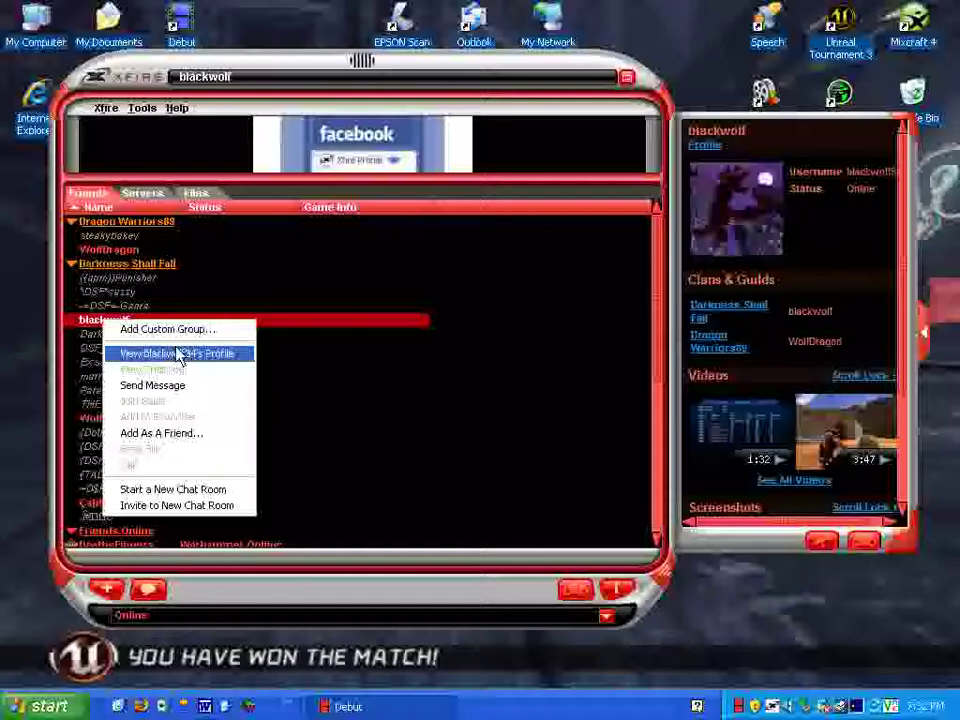
left_click(211, 356)
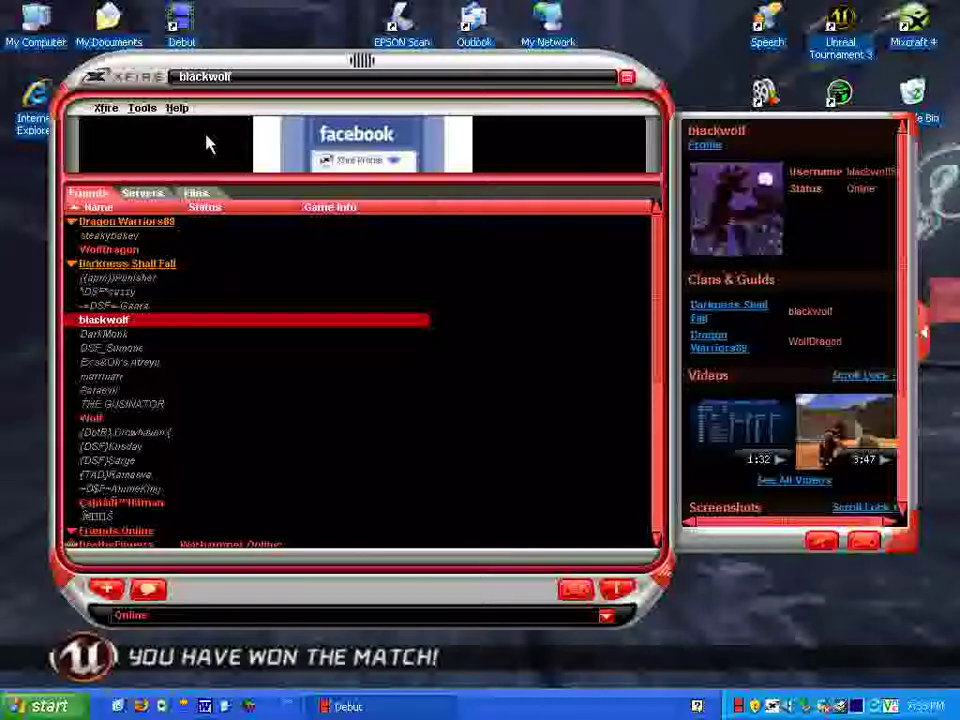
Look through the Video, Games, Voice, Files, Sounds and Chat tabs of Xfire Options, then close with OK.
left_click(148, 109)
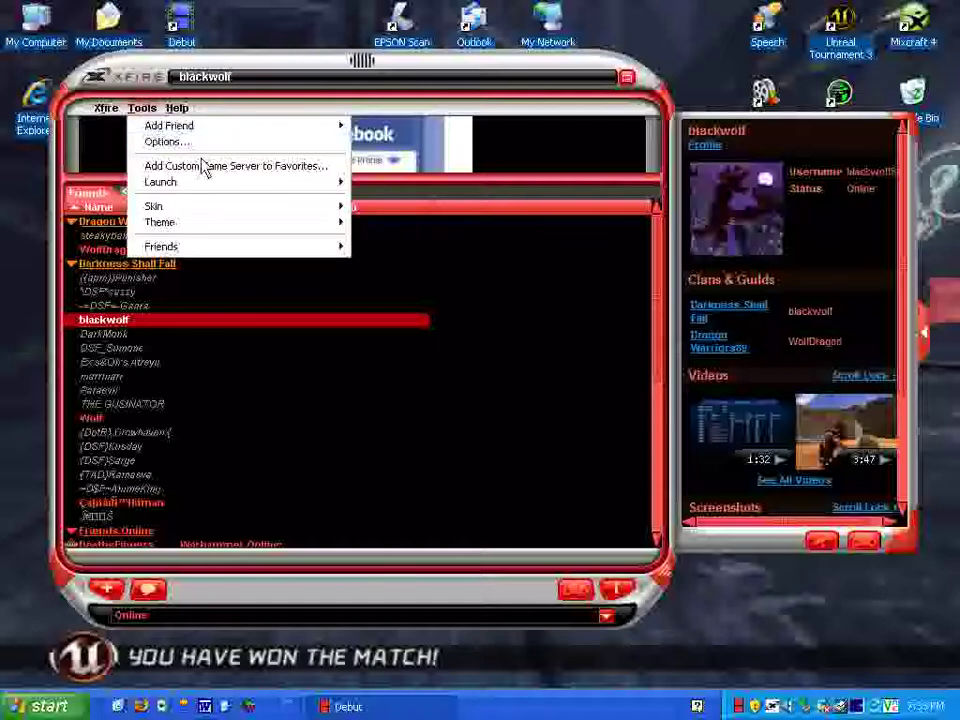
left_click(212, 146)
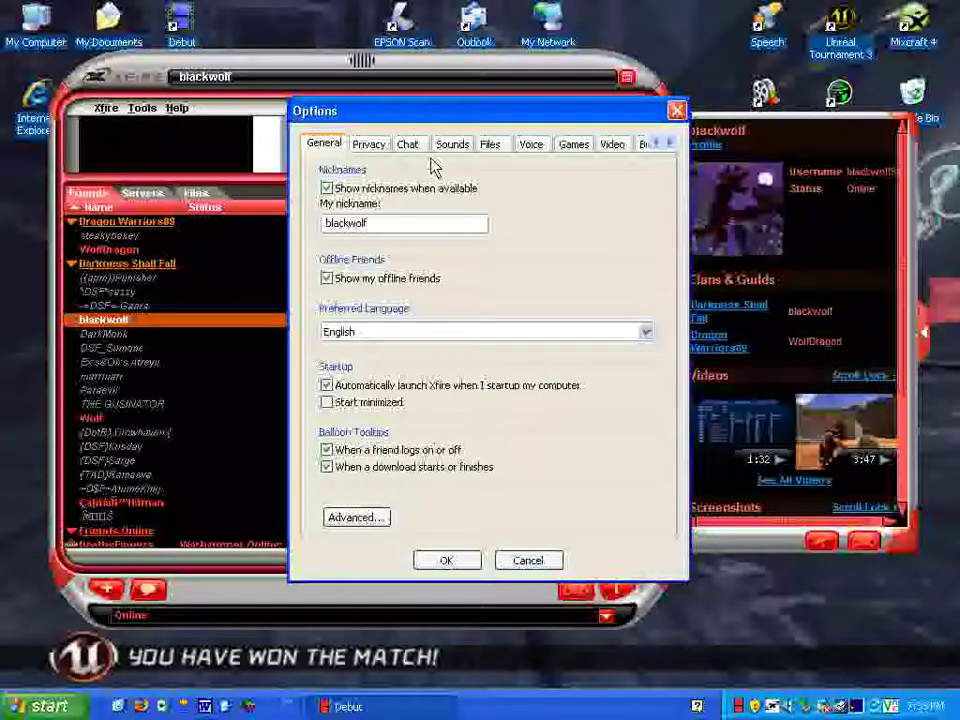
left_click(614, 148)
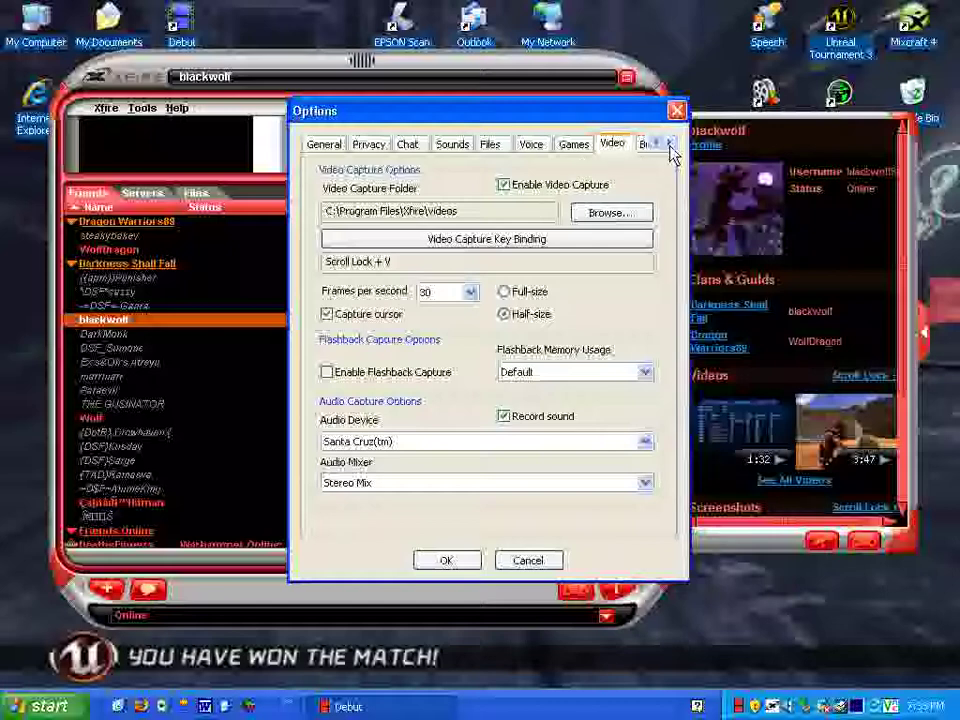
left_click(568, 155)
left_click(533, 153)
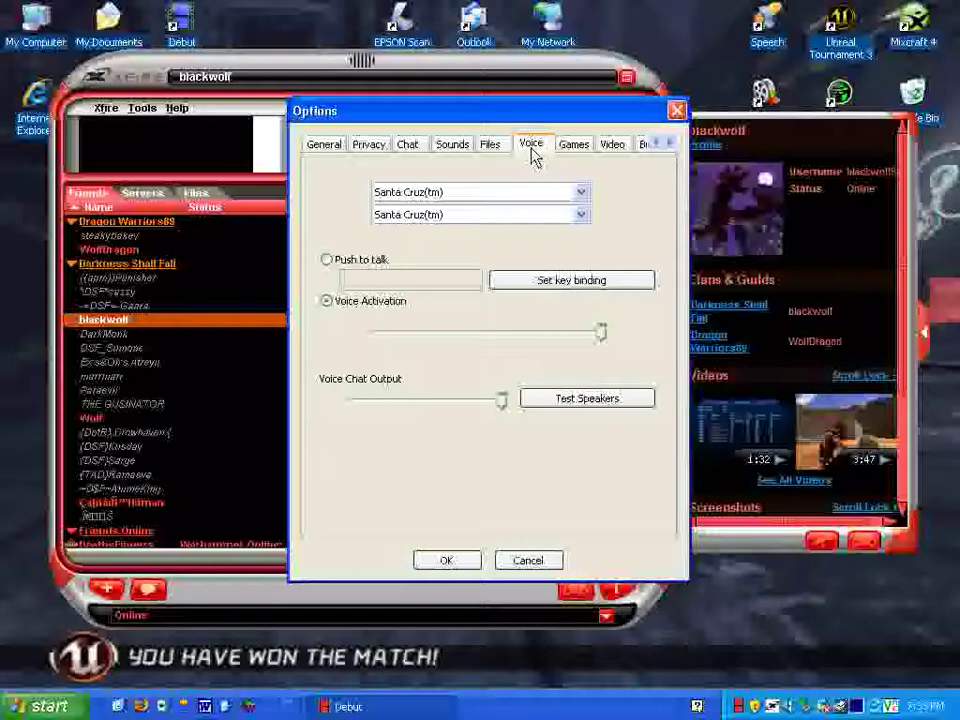
left_click(490, 150)
left_click(452, 152)
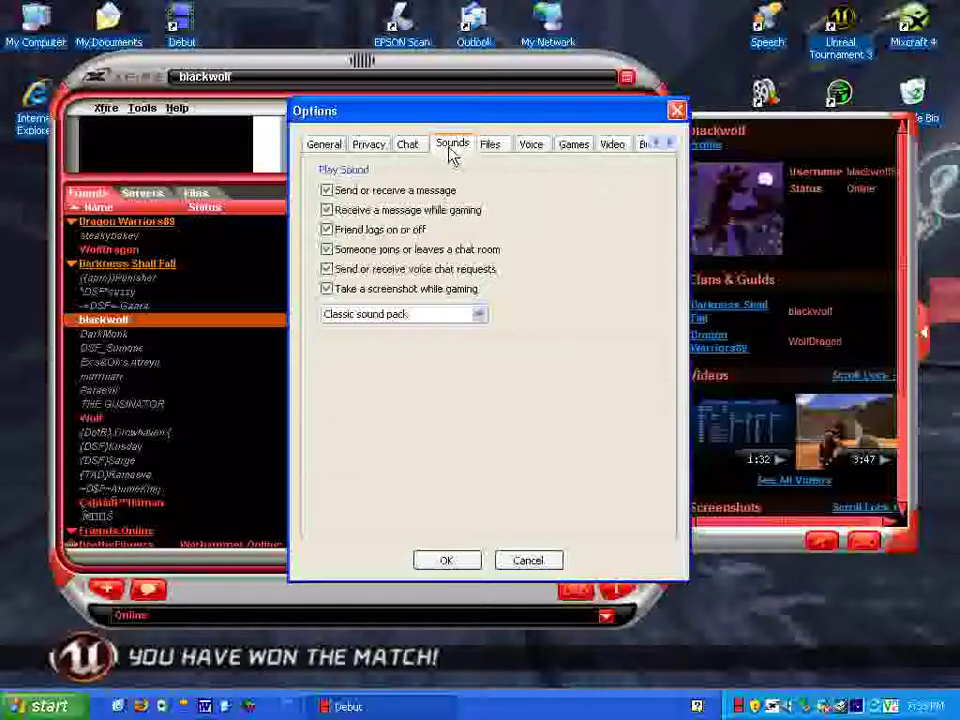
left_click(405, 148)
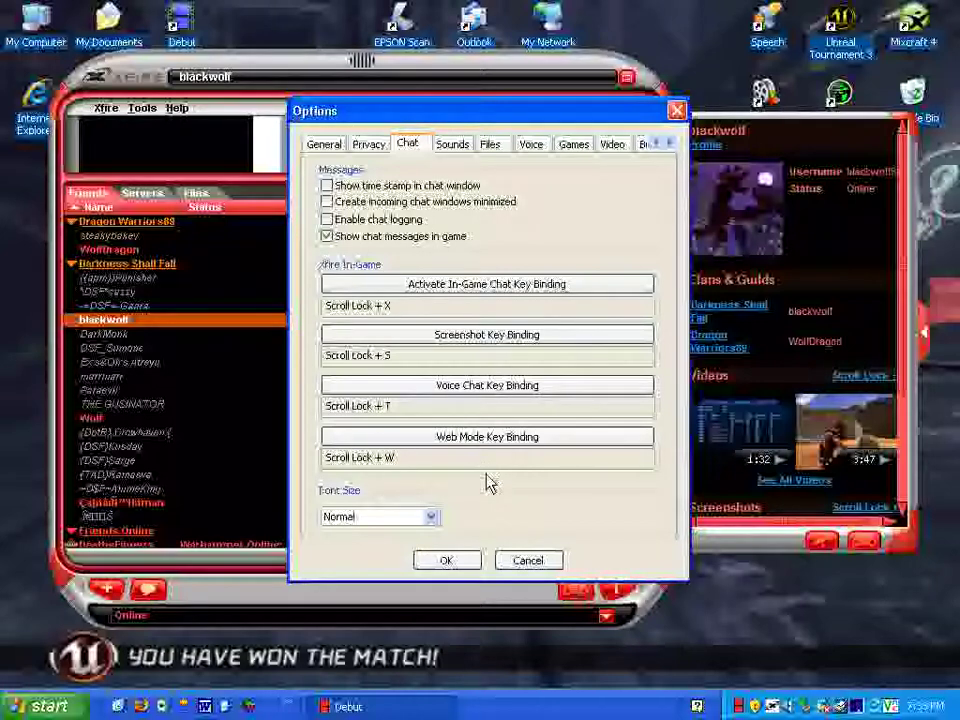
left_click(456, 563)
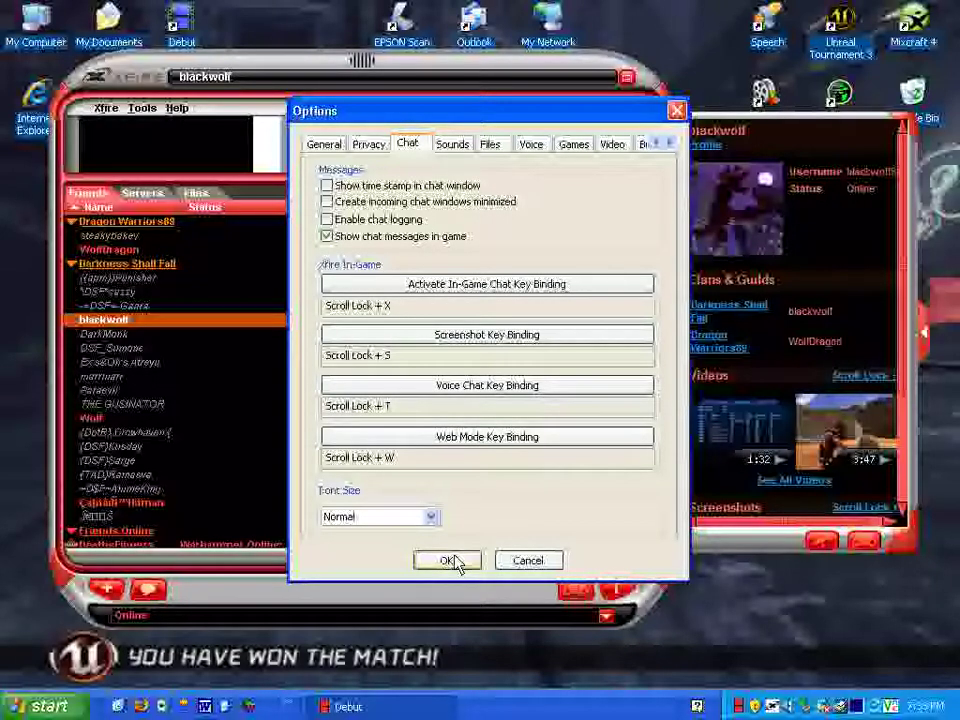
Select your own friends-list entry and open its Profile link in Firefox.
left_click(737, 281)
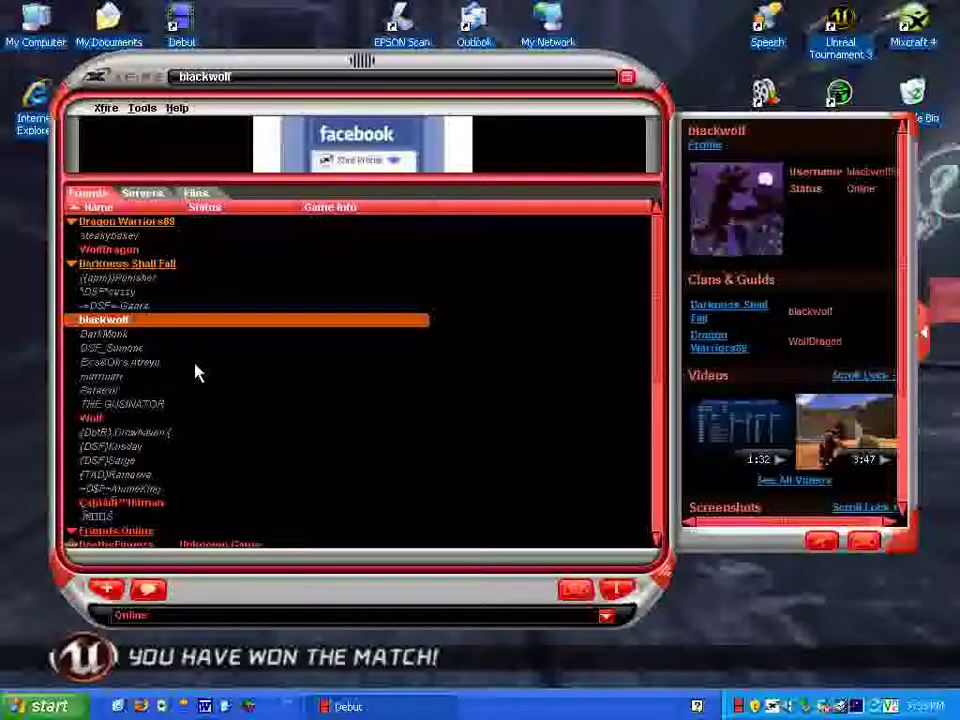
left_click(706, 150)
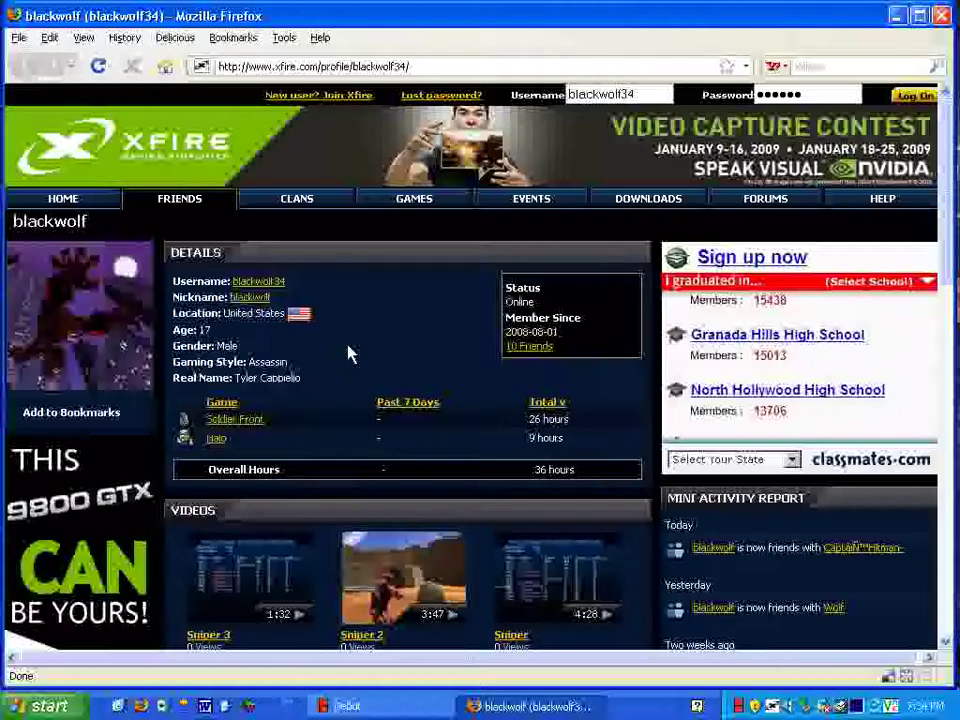
scroll(350, 354, "down", 1)
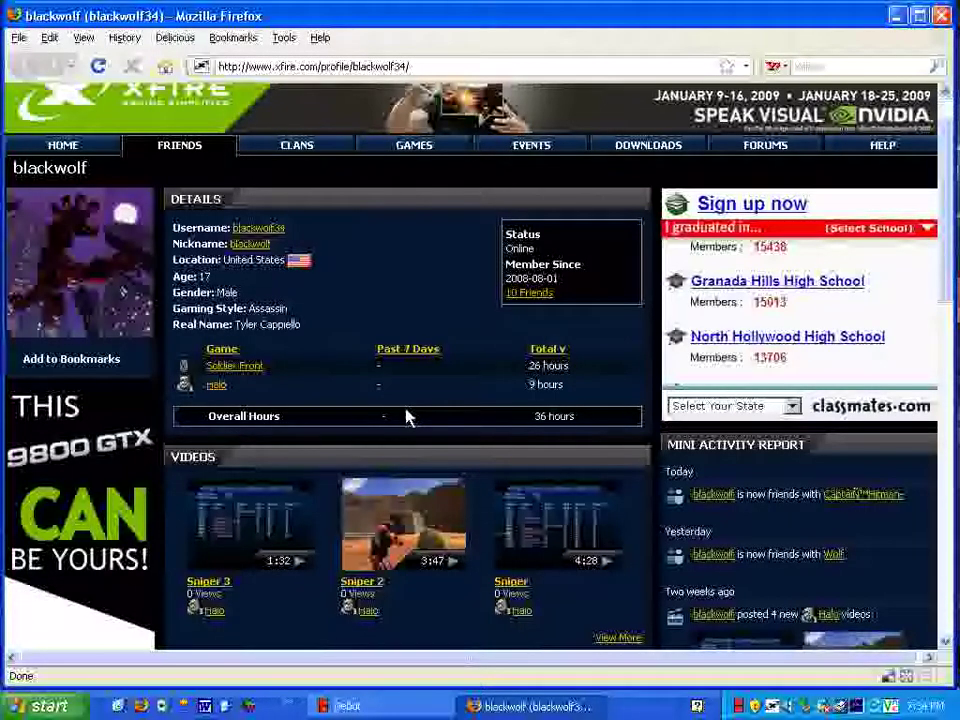
scroll(406, 417, "down", 2)
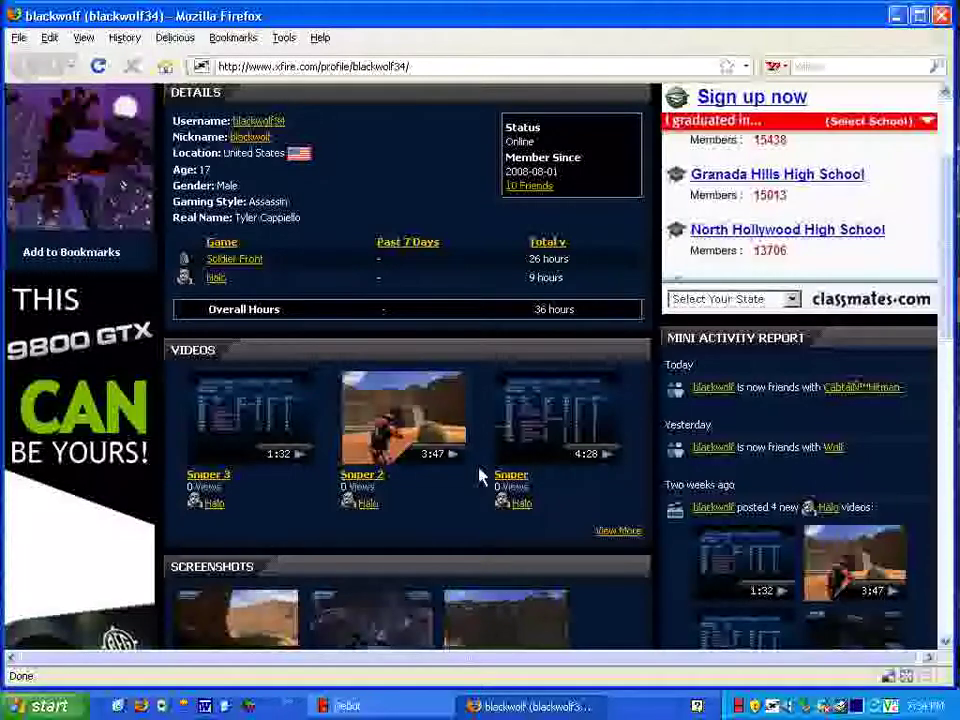
scroll(480, 477, "down", 2)
scroll(480, 477, "down", 2)
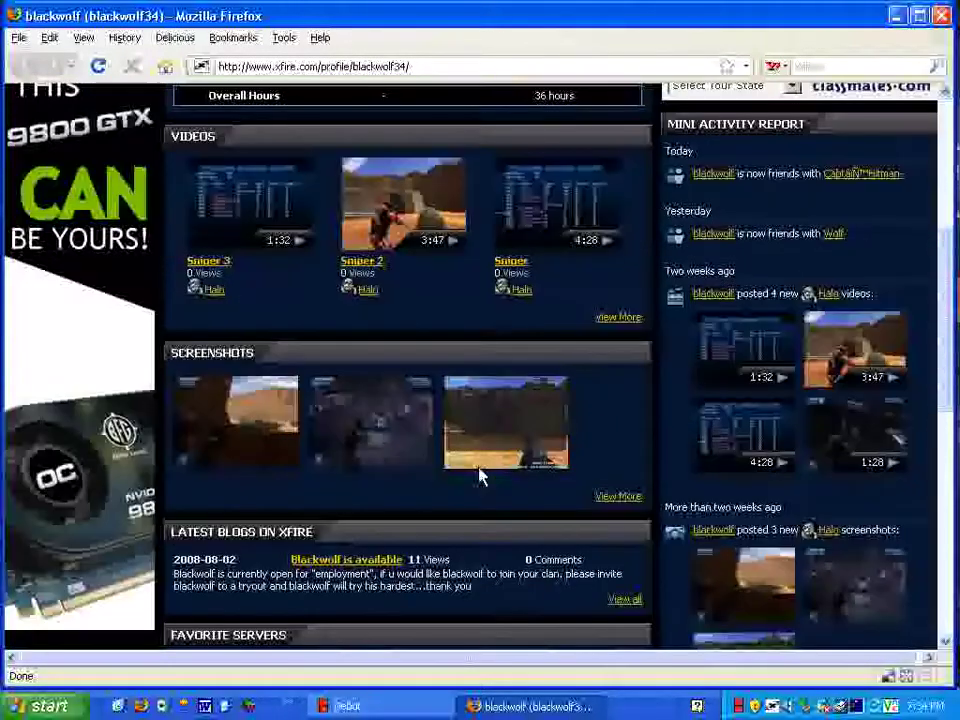
scroll(480, 477, "down", 3)
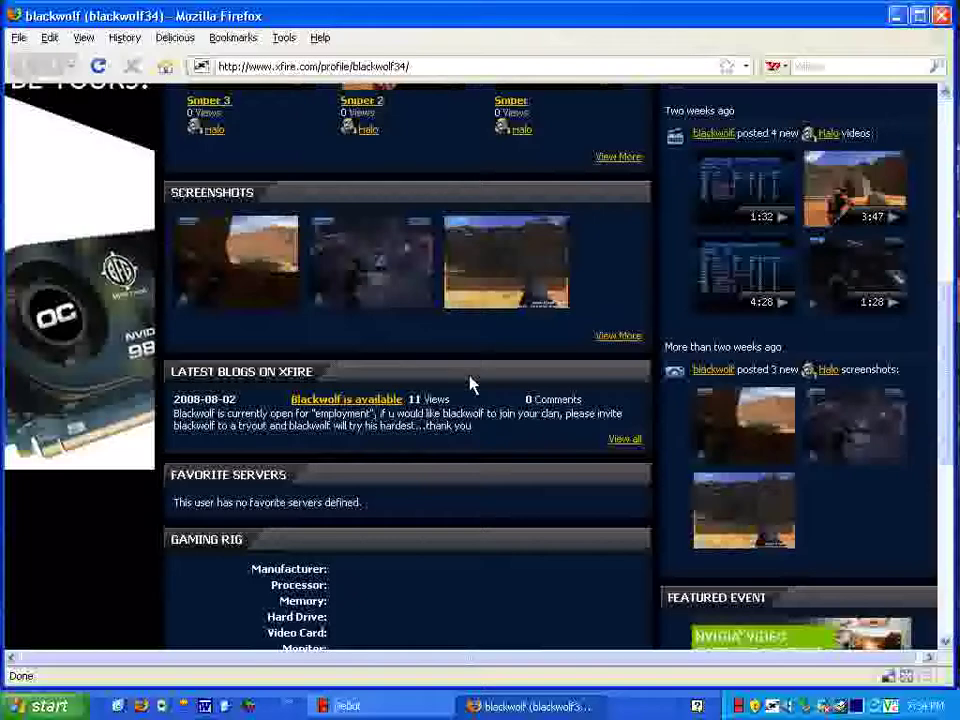
scroll(606, 388, "up", 4)
scroll(604, 385, "up", 3)
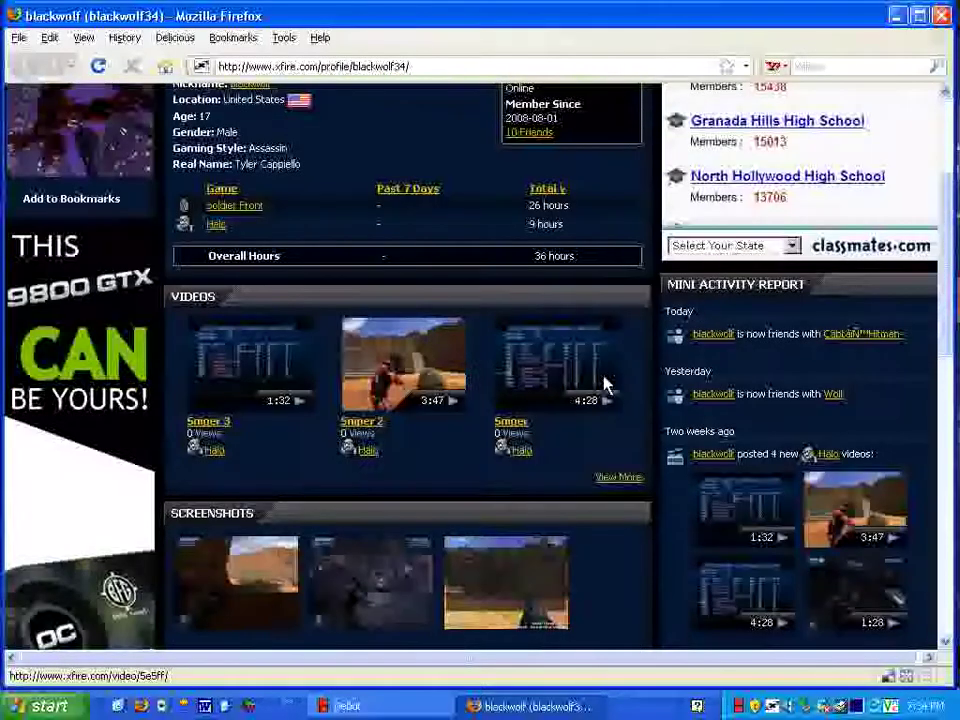
scroll(604, 385, "up", 2)
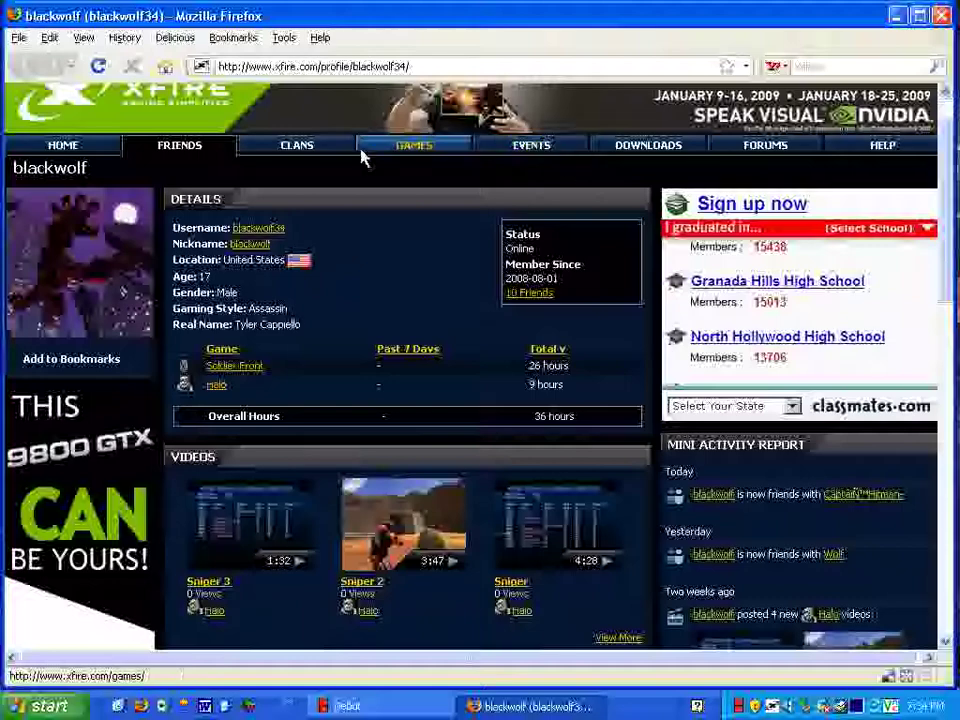
Close Firefox and scroll the Xfire friends list.
left_click(942, 15)
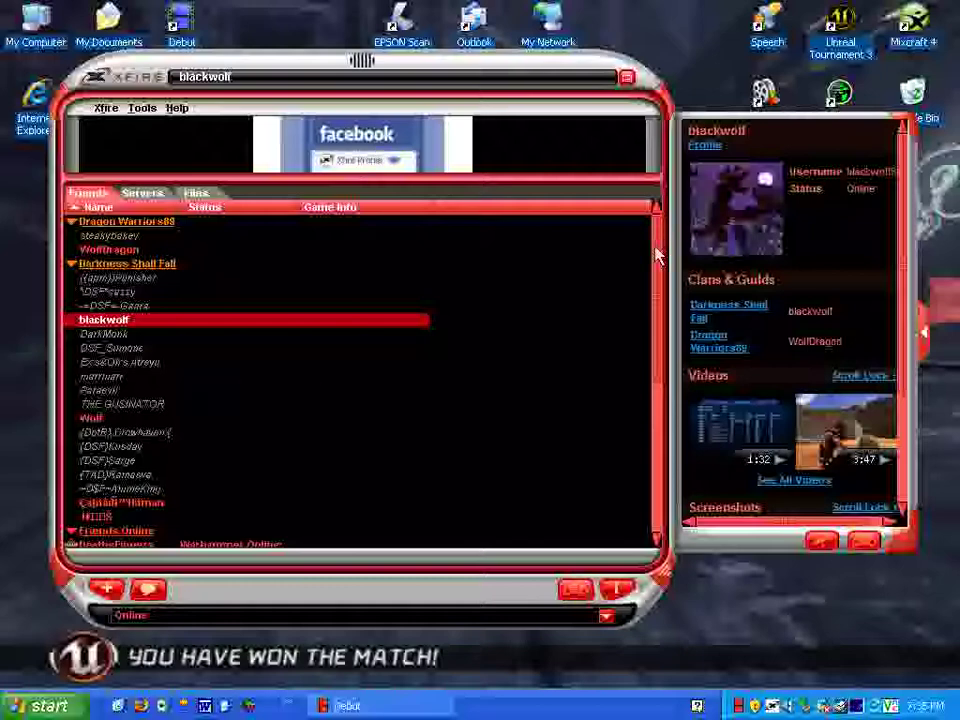
mouse_move(656, 253)
left_mouse_down()
mouse_move(654, 476)
mouse_move(671, 274)
mouse_move(662, 218)
left_mouse_up()
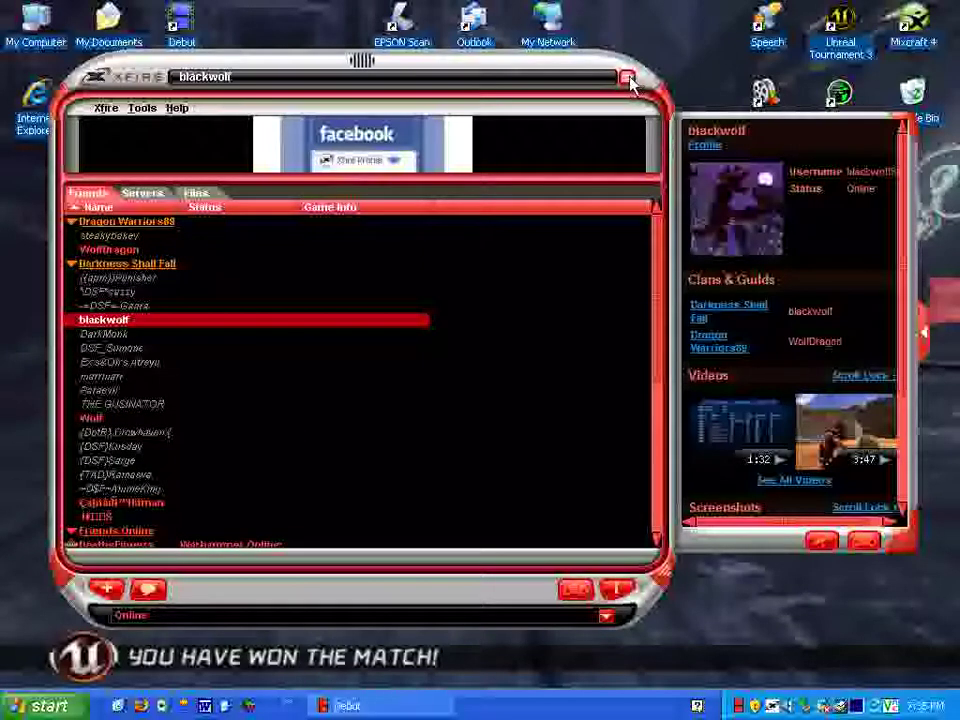